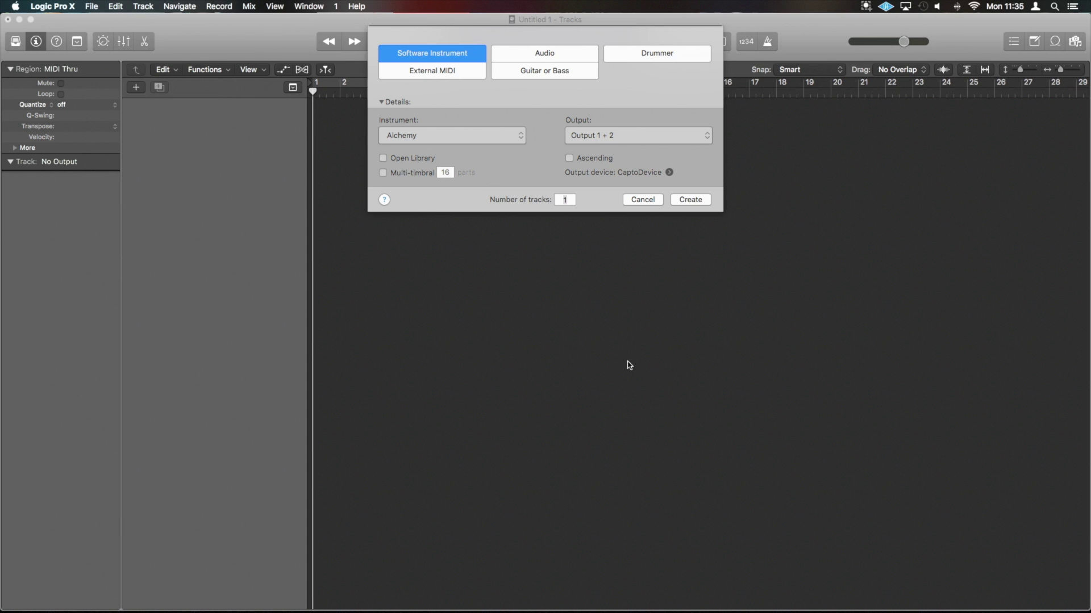
Create the Alchemy track and draw a MIDI region spanning bars 1–5, cycling over it
click(702, 202)
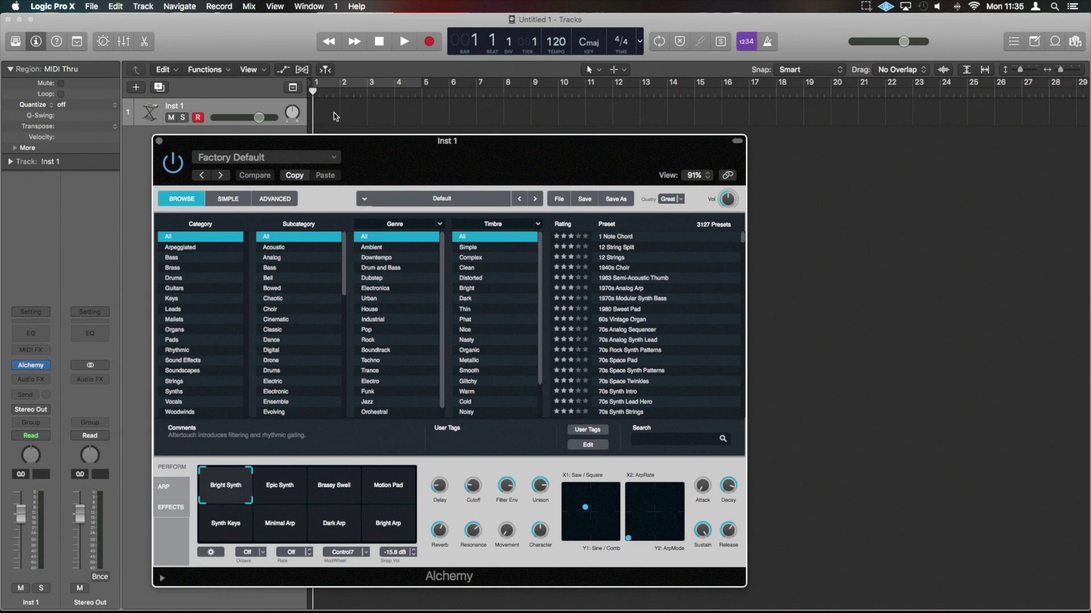
click(321, 107)
click(621, 68)
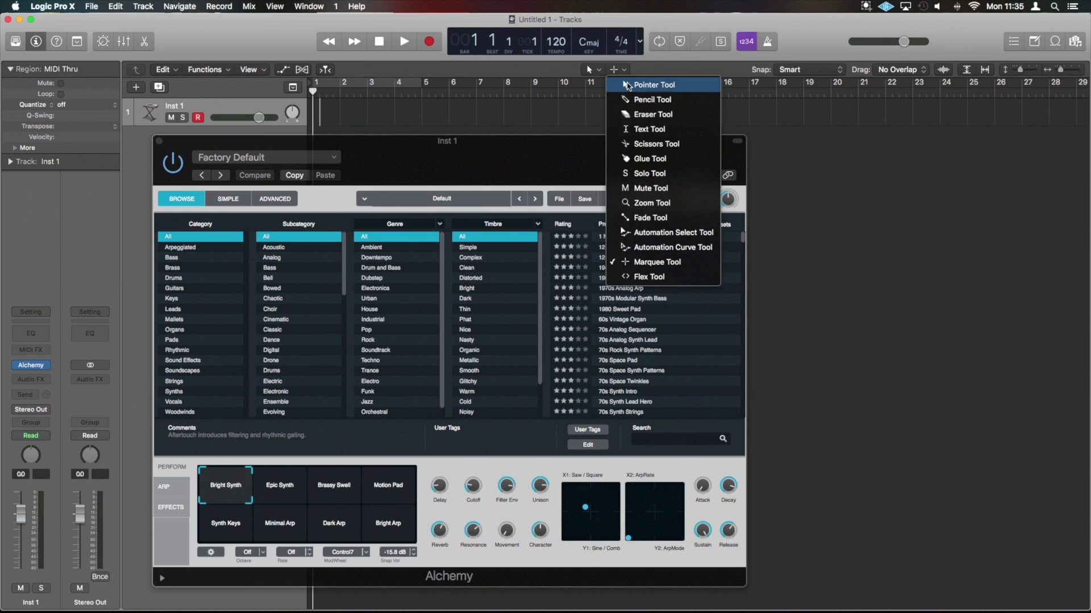
click(643, 99)
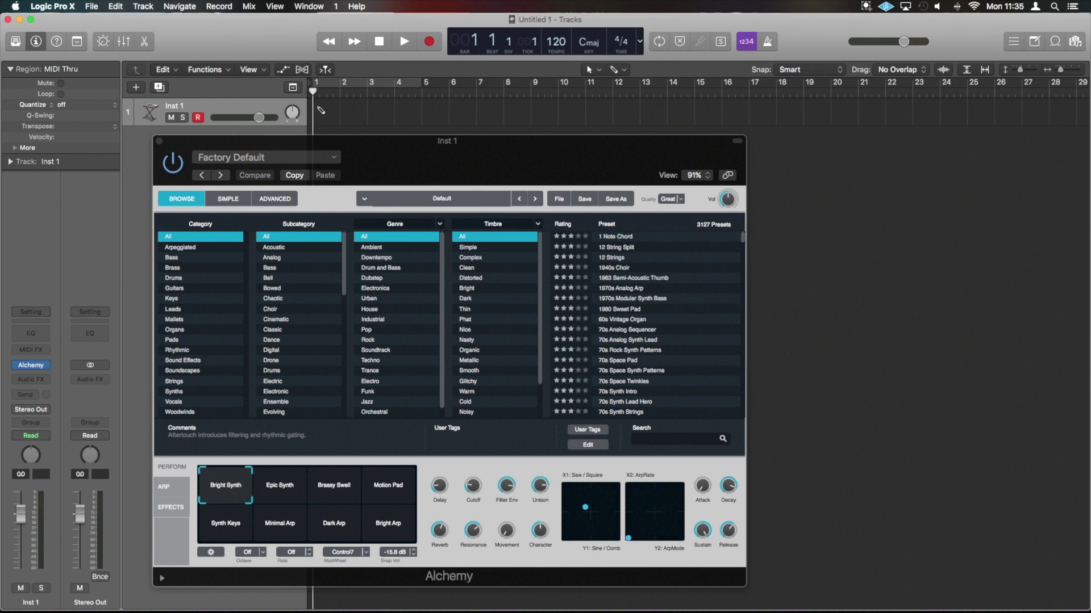
click(321, 110)
drag(341, 116, 419, 122)
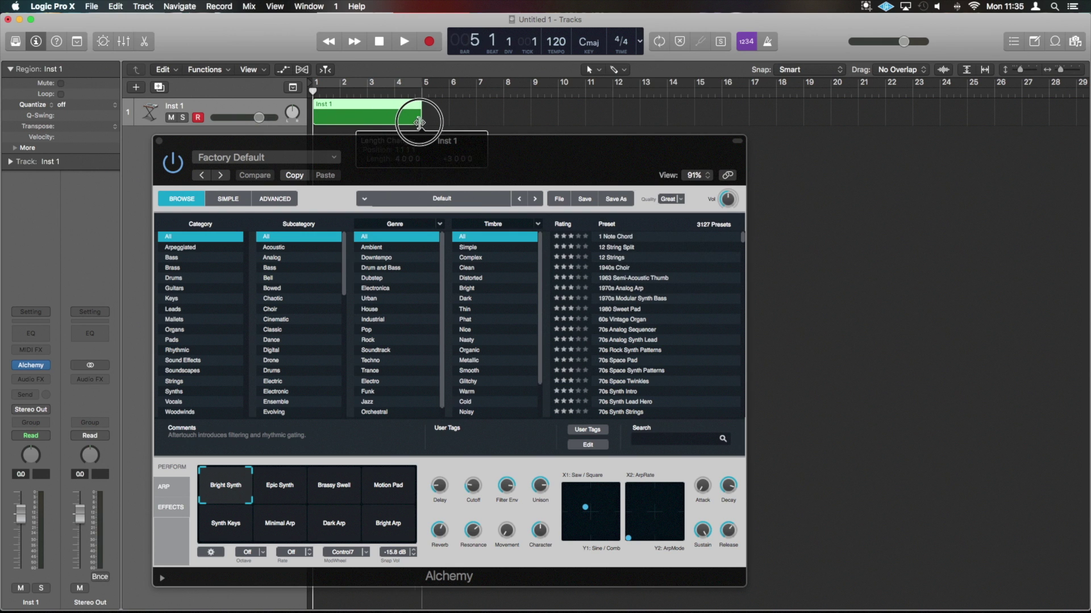
click(405, 83)
Draw one long C3 note across the region in the Piano Roll
double_click(386, 108)
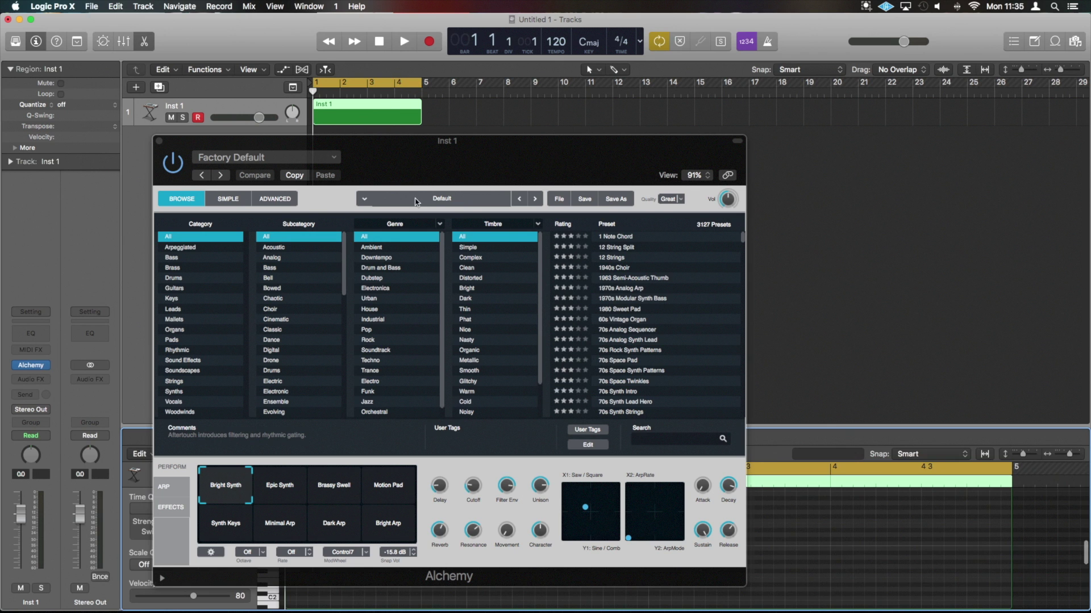
click(159, 141)
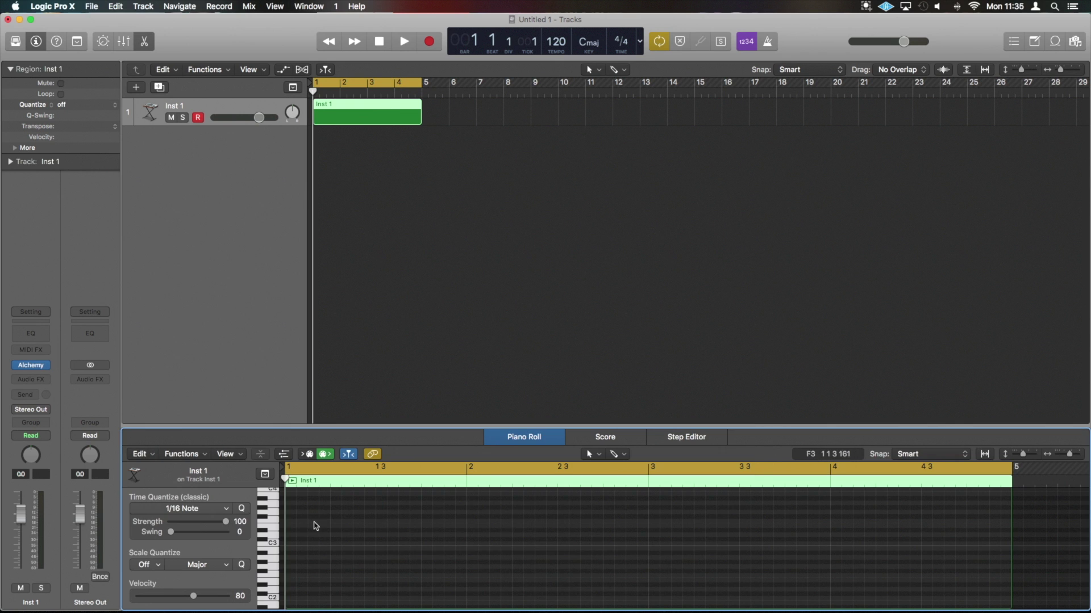
click(289, 543)
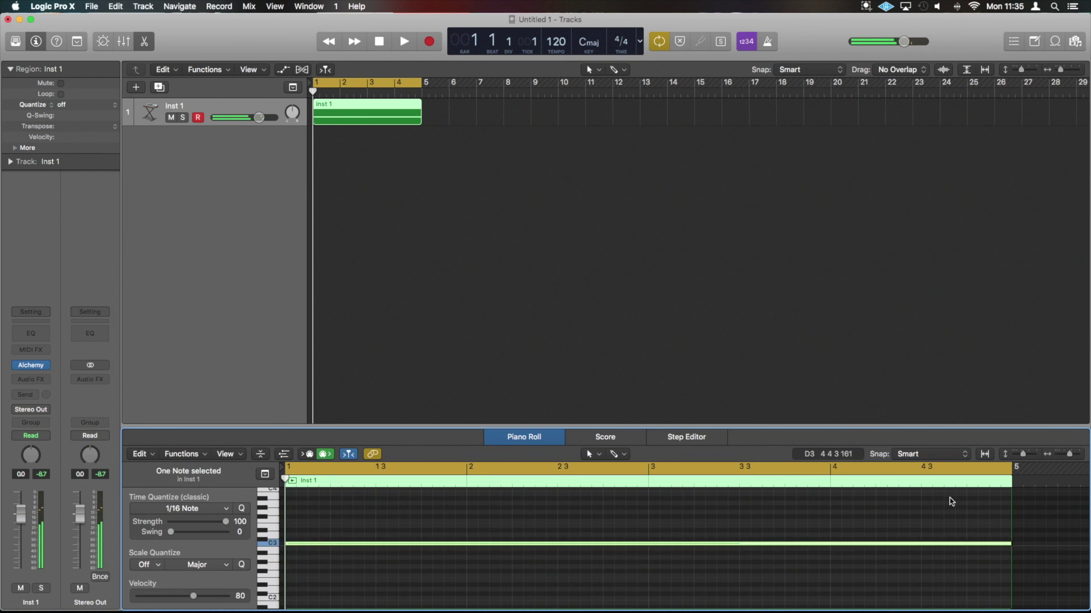
Clear Alchemy to the Default patch with four Saw sources and show the Advanced page
key(p)
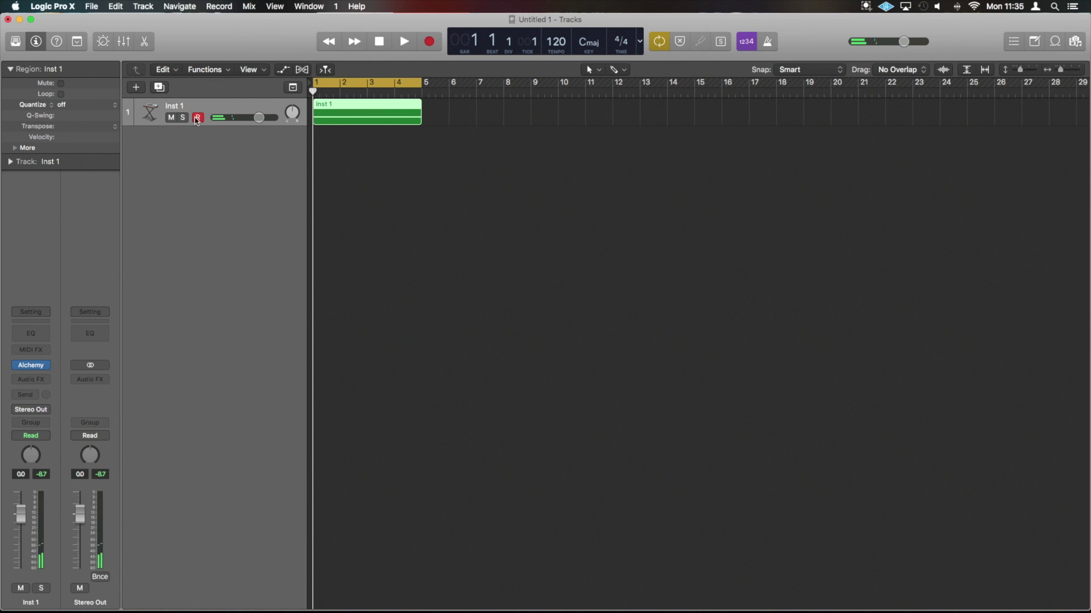
mouse_move(32, 368)
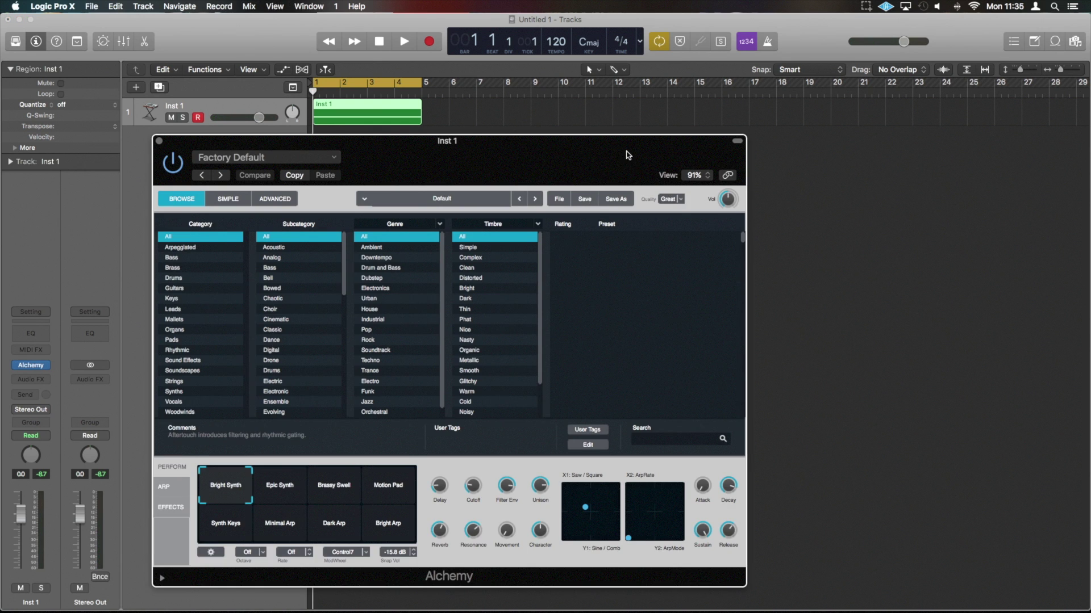
drag(627, 155, 665, 106)
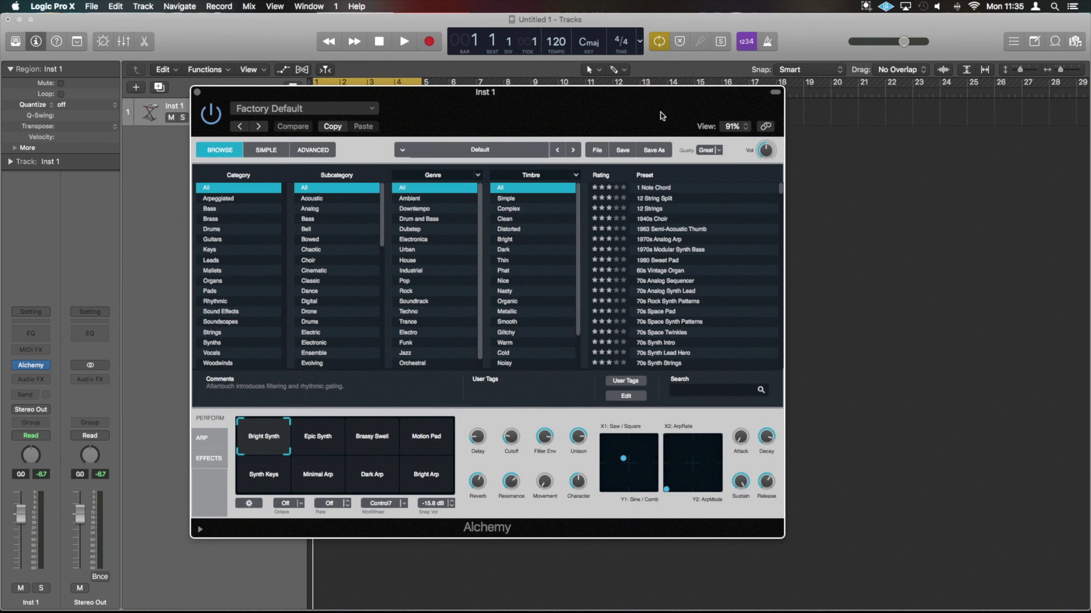
click(597, 151)
click(606, 181)
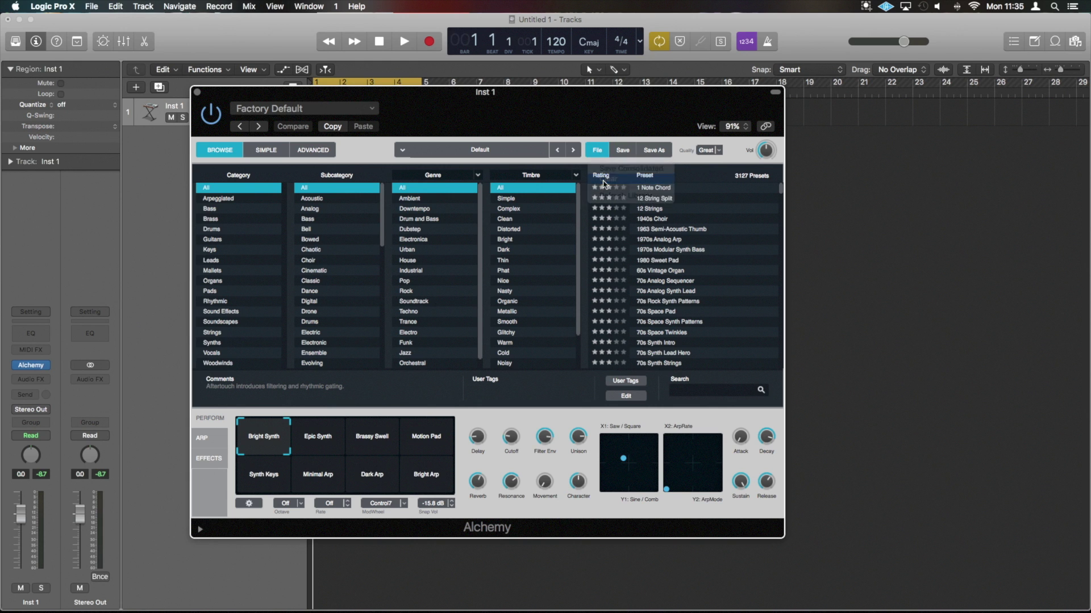
click(314, 150)
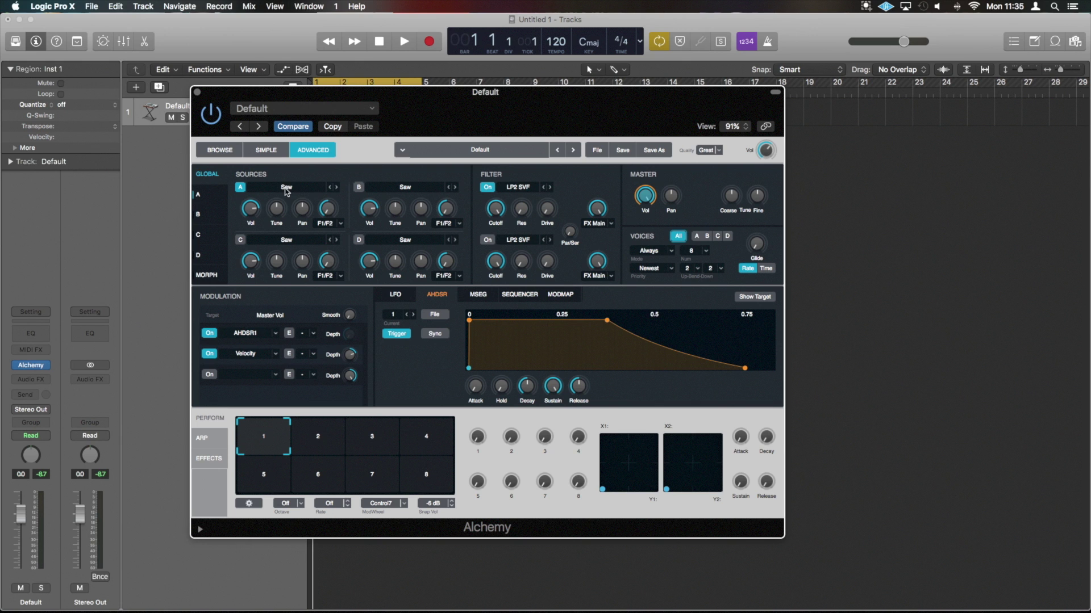
Turn source A's Noise on and its saw Oscillator off
click(216, 191)
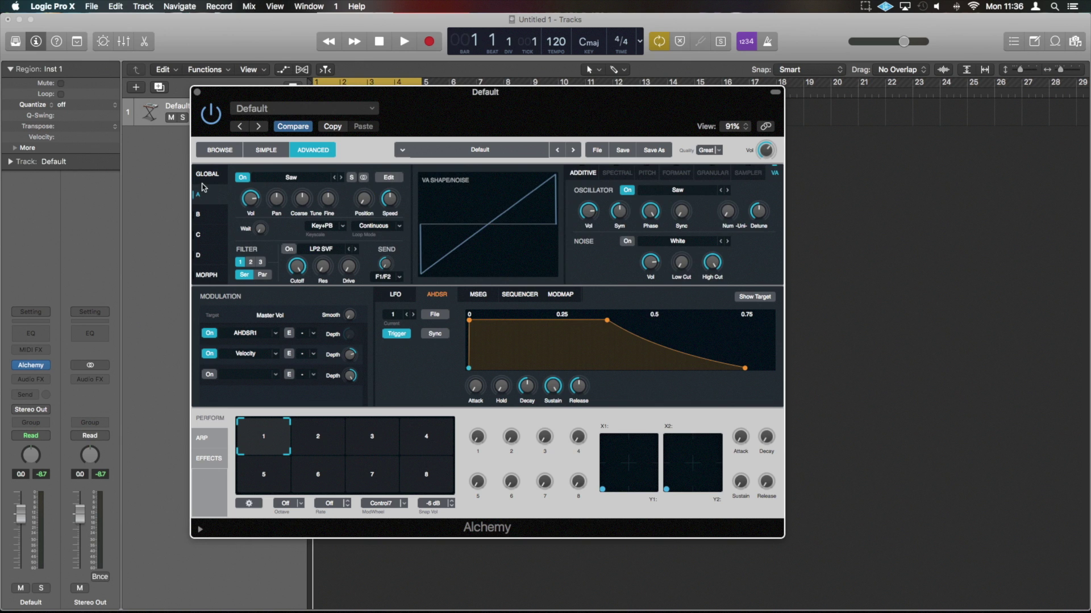
click(689, 192)
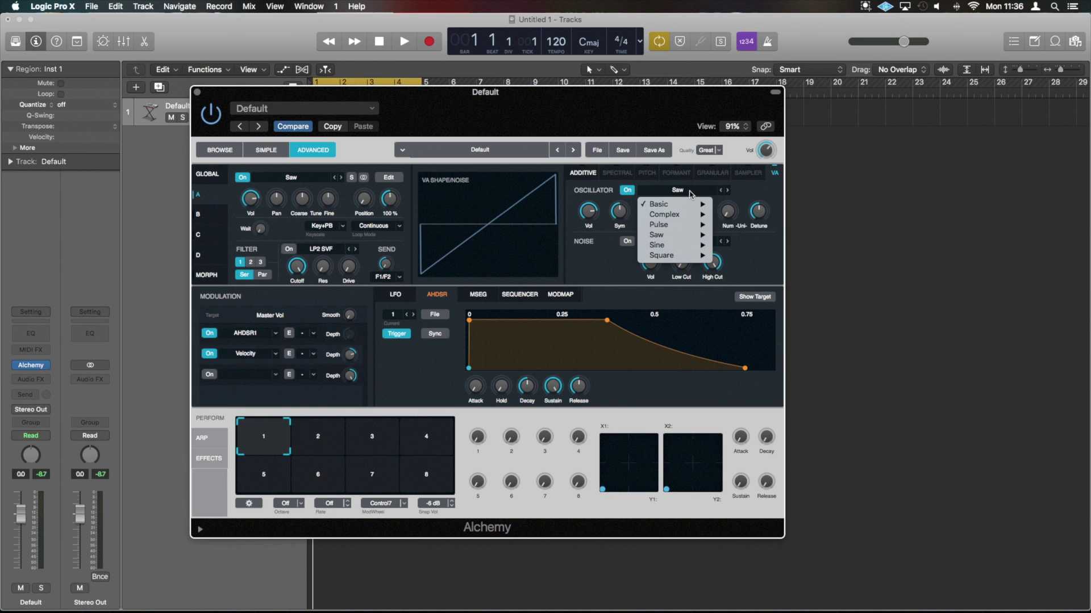
click(684, 260)
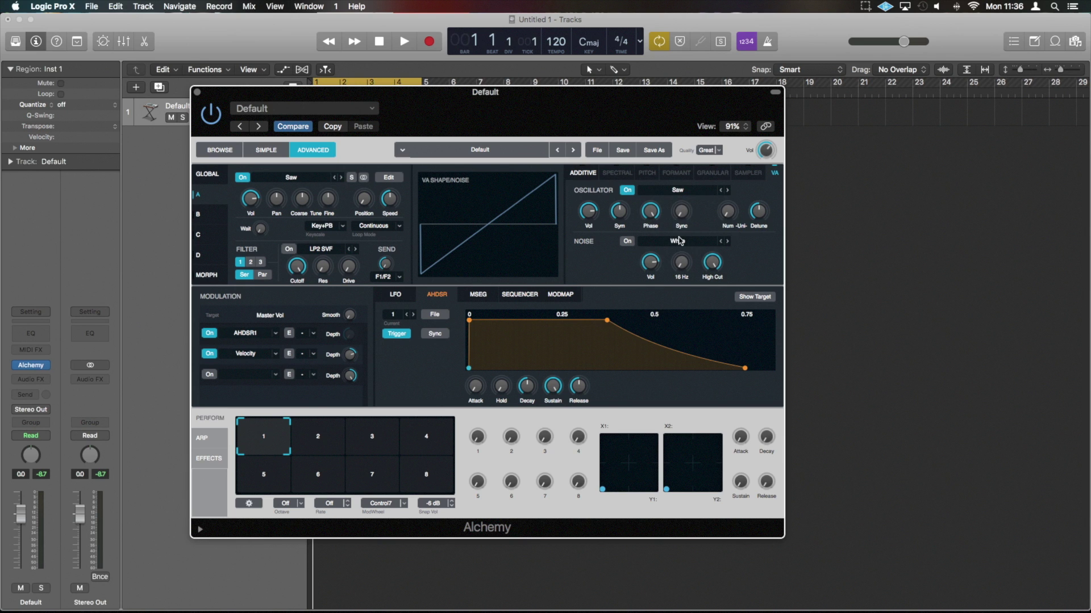
click(627, 242)
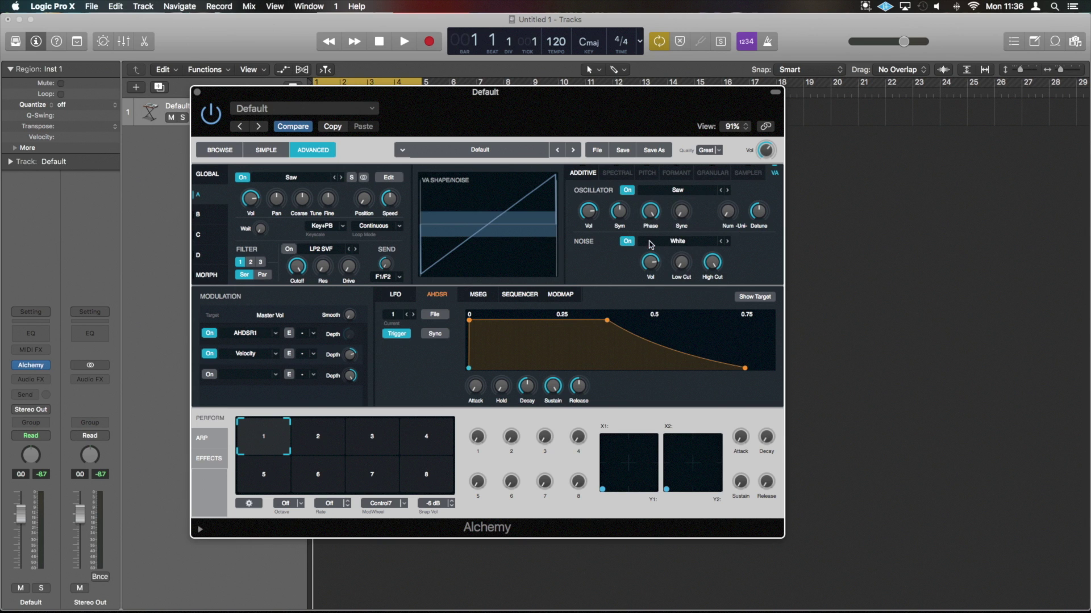
click(626, 191)
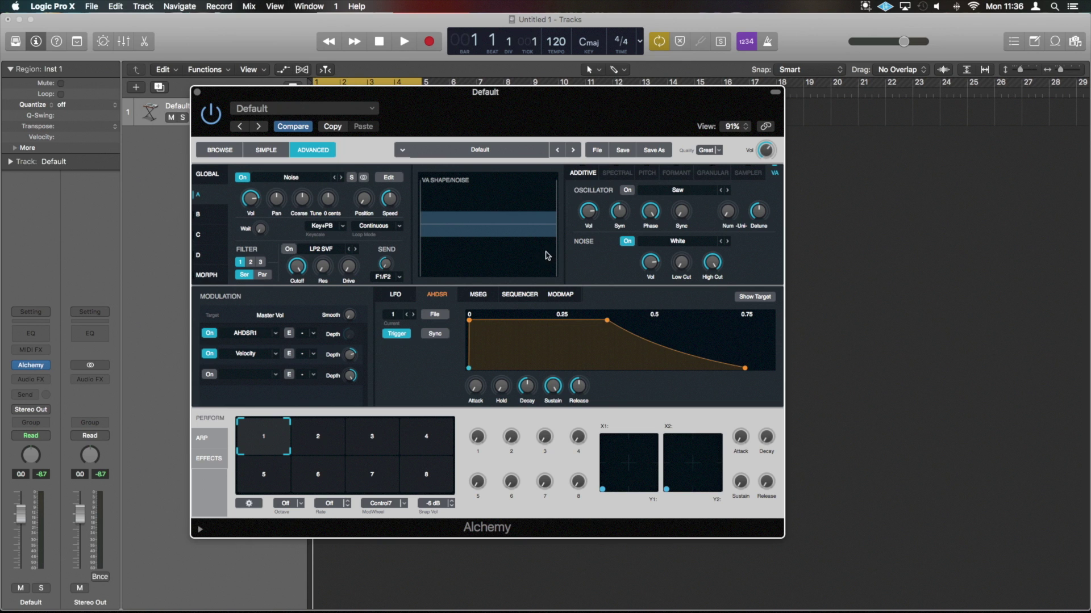
Sweep the noise High Cut down to 79 Hz while auditioning playback
mouse_move(689, 255)
key(space)
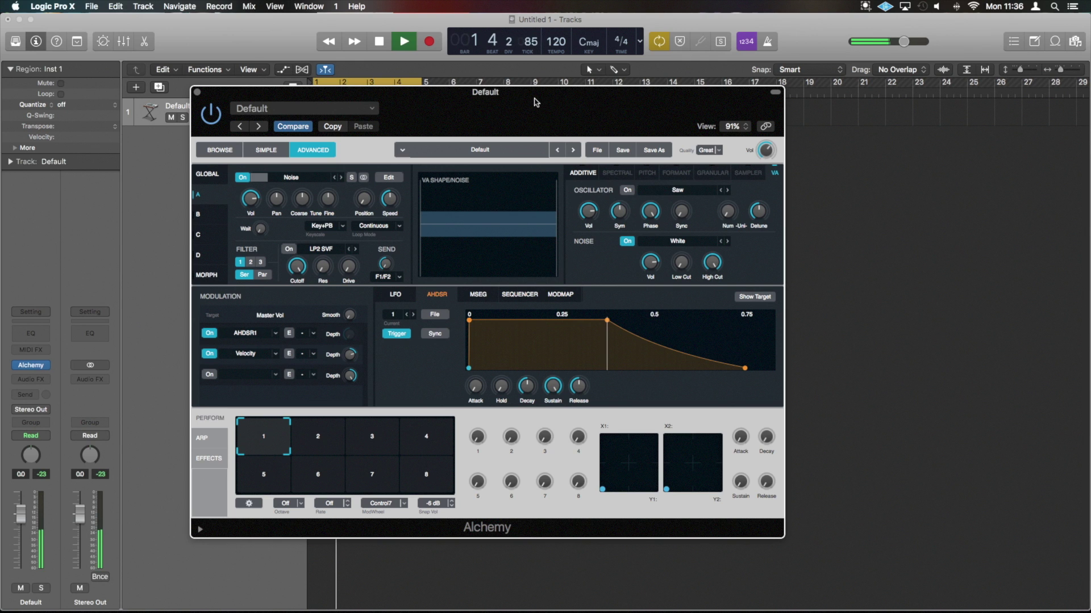
key(space)
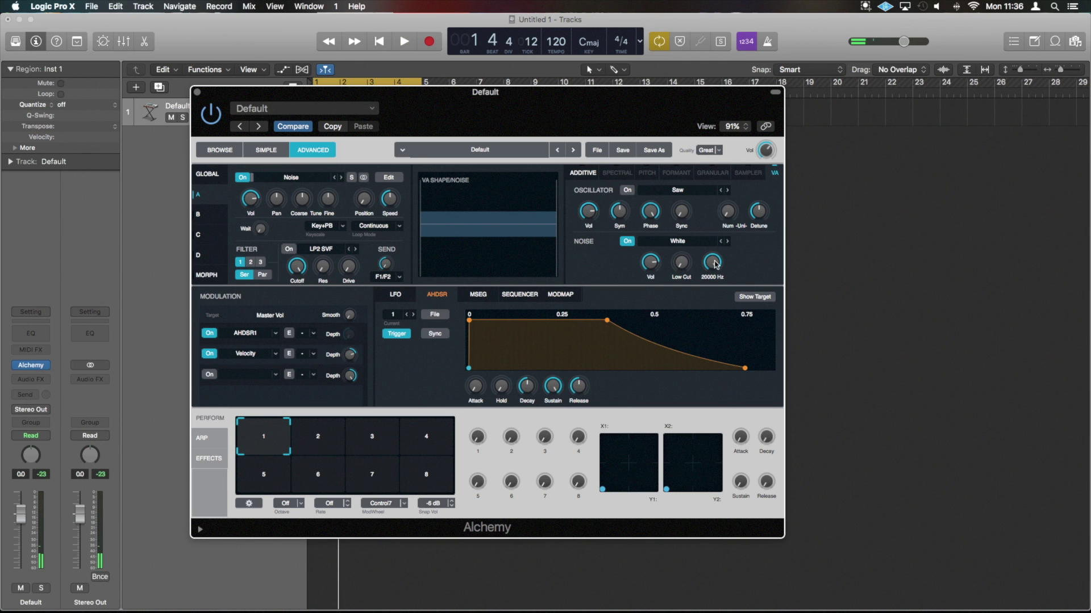
drag(716, 264, 751, 298)
key(space)
key(space)
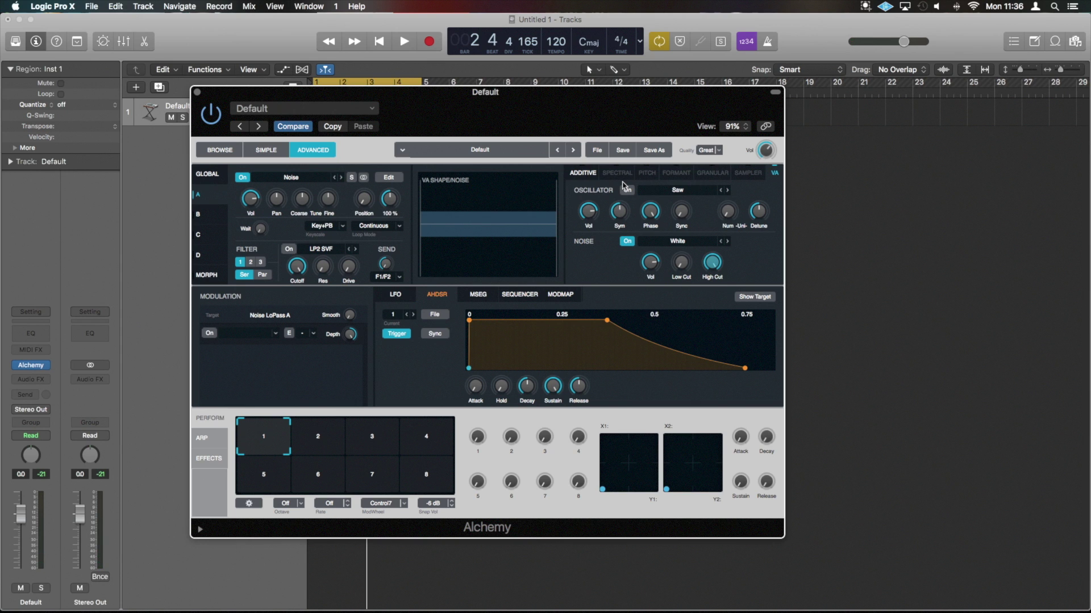
Raise the filter resonance to 43.7% on Alchemy's global overview
click(208, 175)
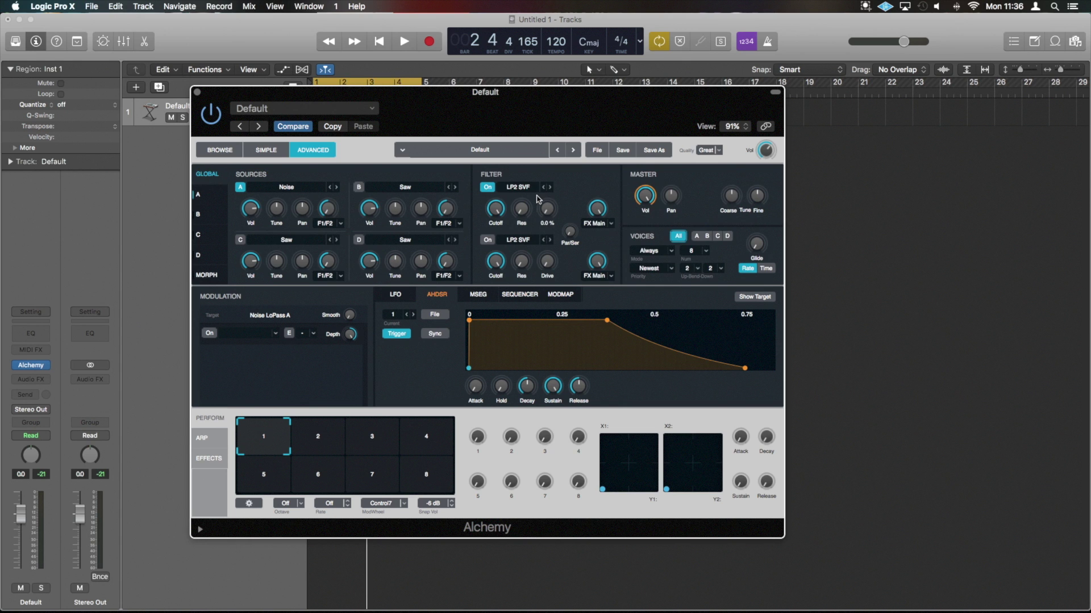
drag(521, 208, 526, 263)
drag(485, 115, 717, 118)
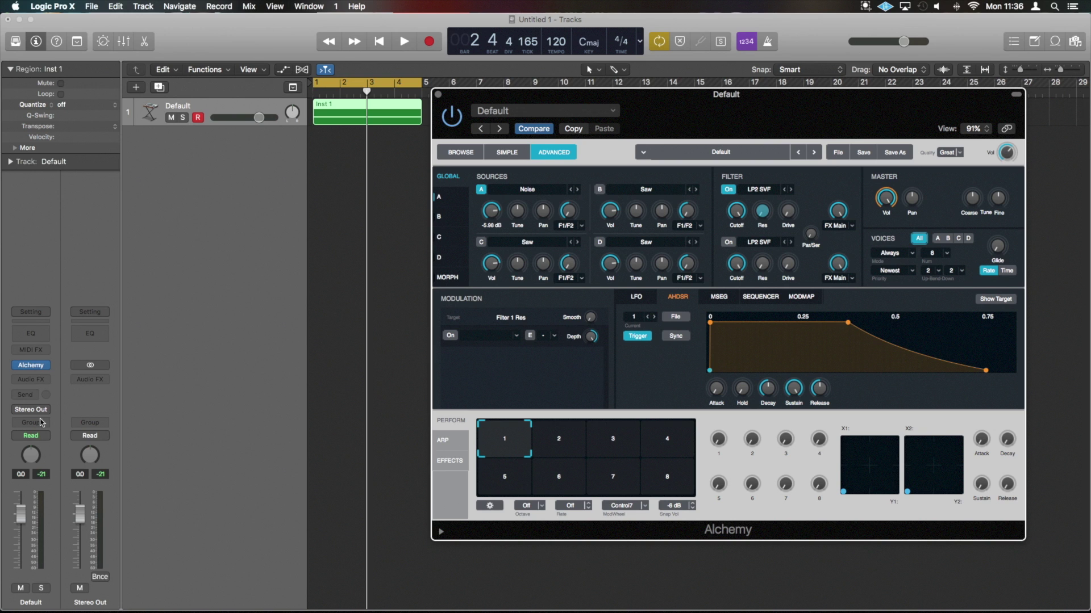
Set the track to Touch automation and record filter Drive moves during playback
click(31, 436)
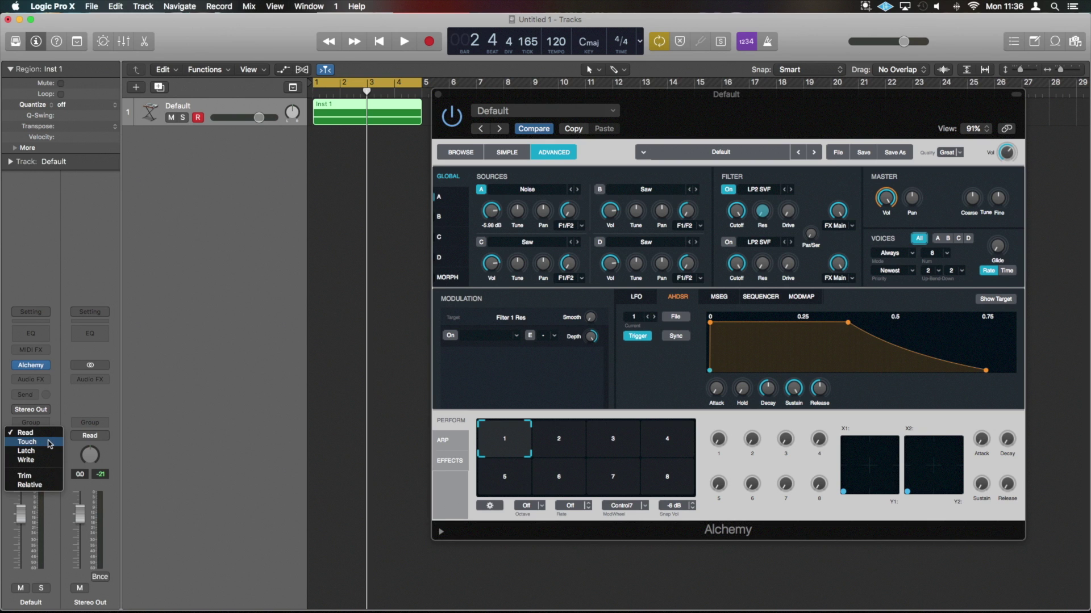
click(50, 443)
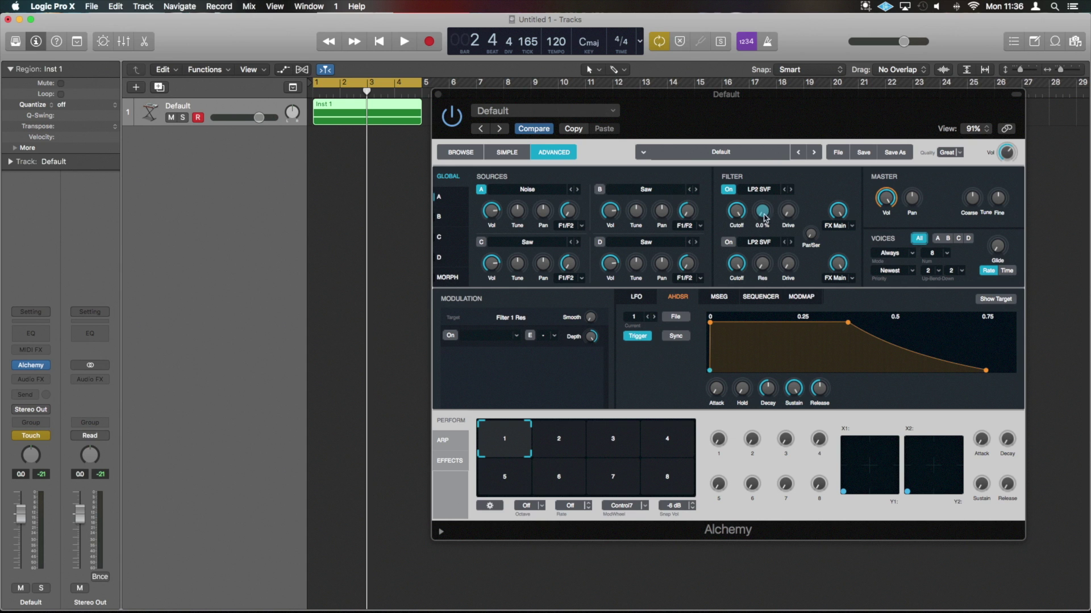
key(space)
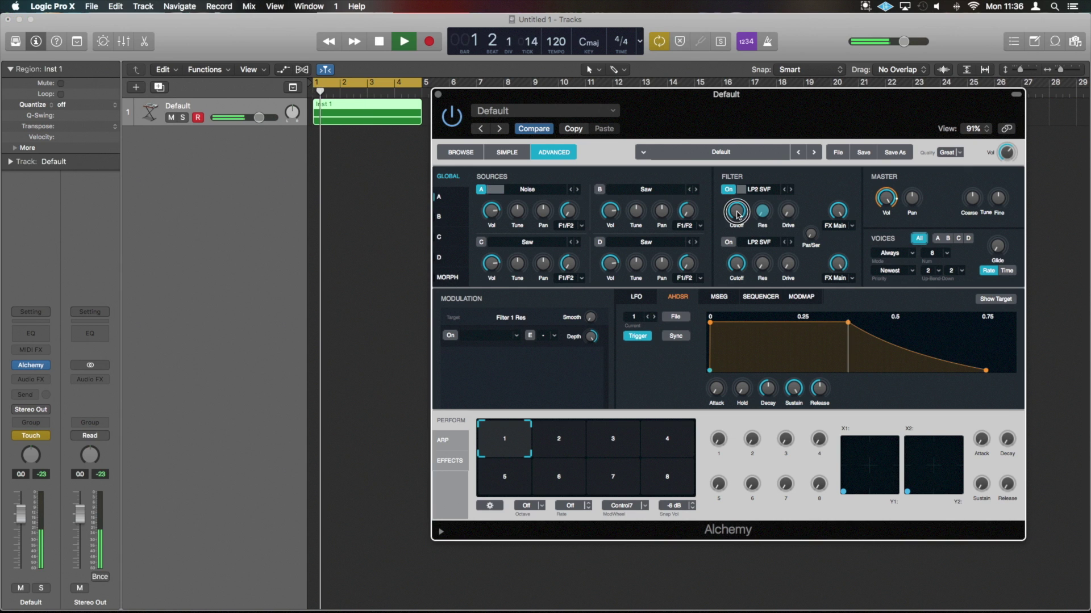
click(785, 214)
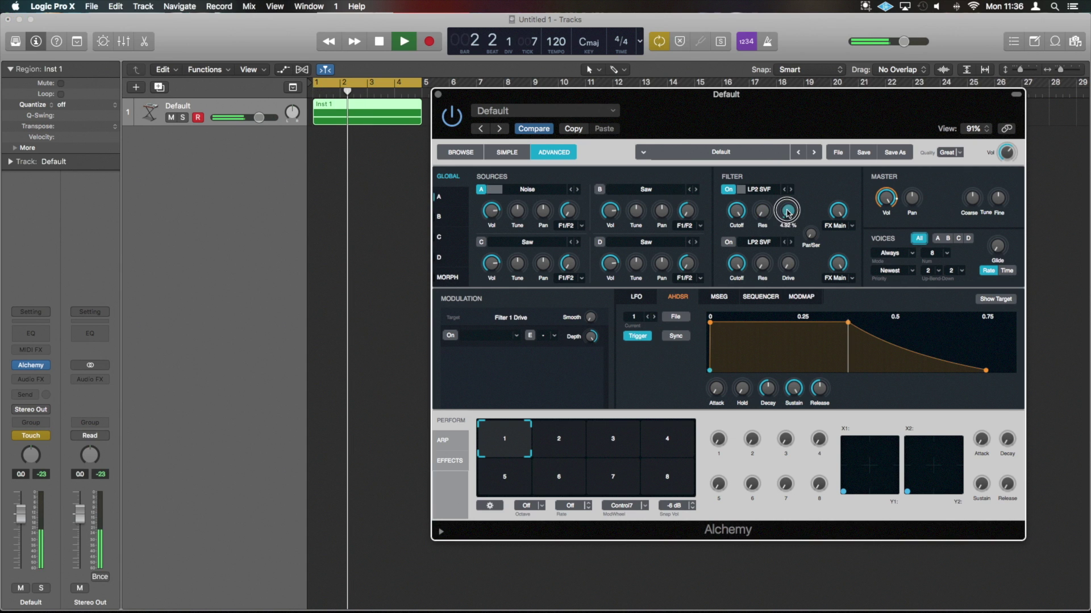
Switch the track to Read mode and expand its Filter 1 Cutoff, Res and Drive lanes
click(29, 438)
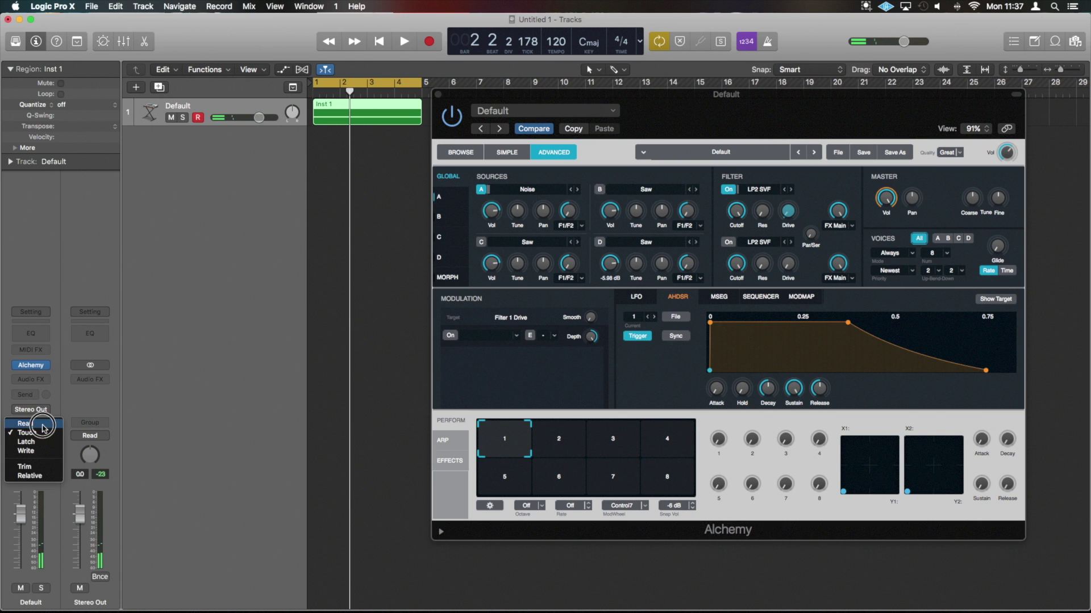
click(29, 427)
key(a)
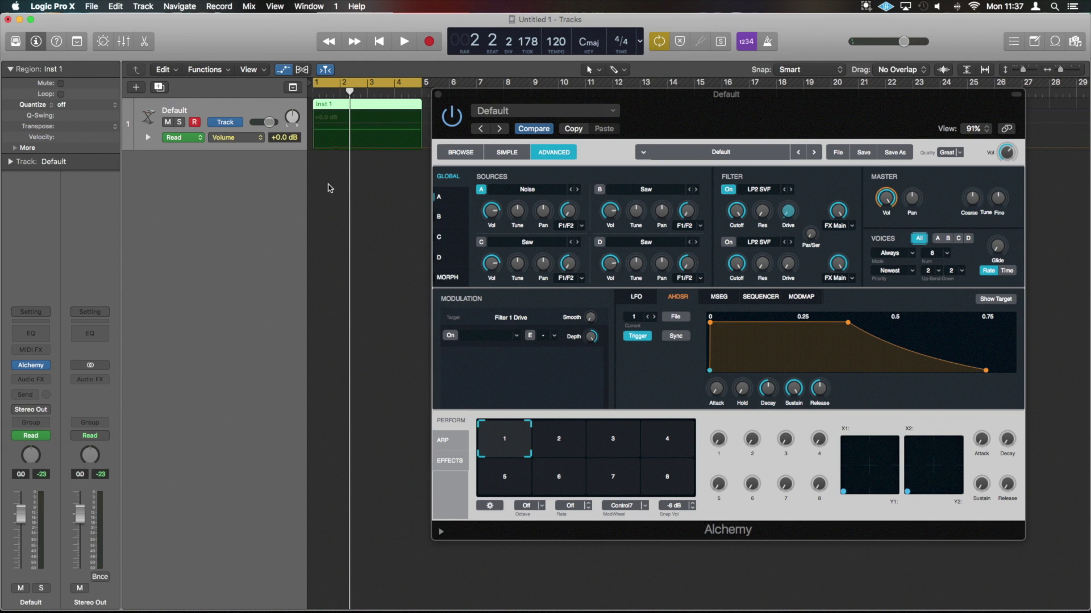
click(147, 139)
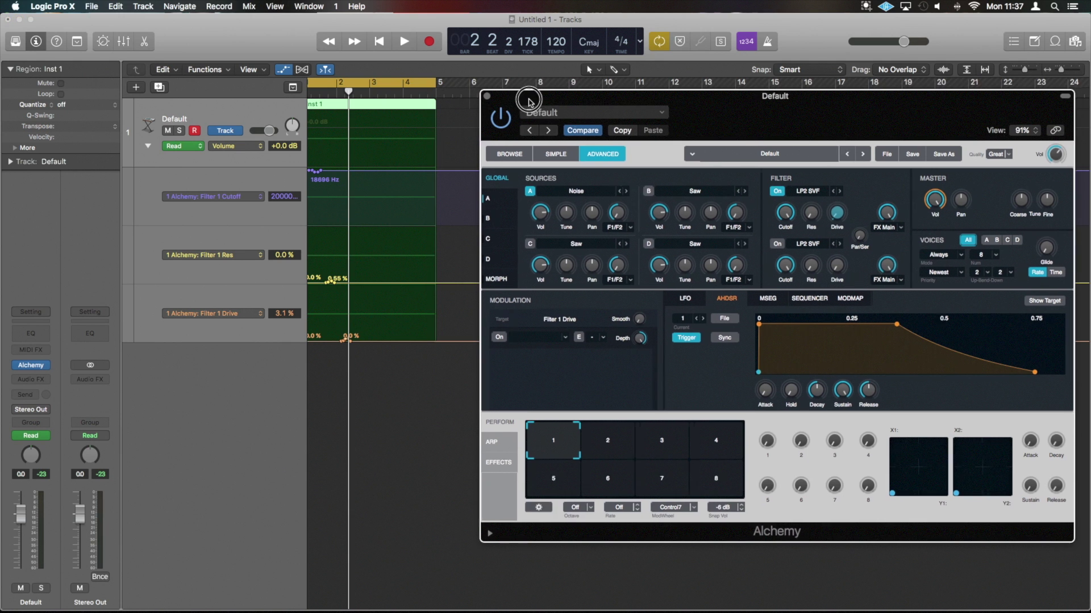
Ramp Filter 1 Cutoff from 123 Hz at bar 1 to 20000 Hz at bar 5, then audition
scroll(325, 191, left, 1)
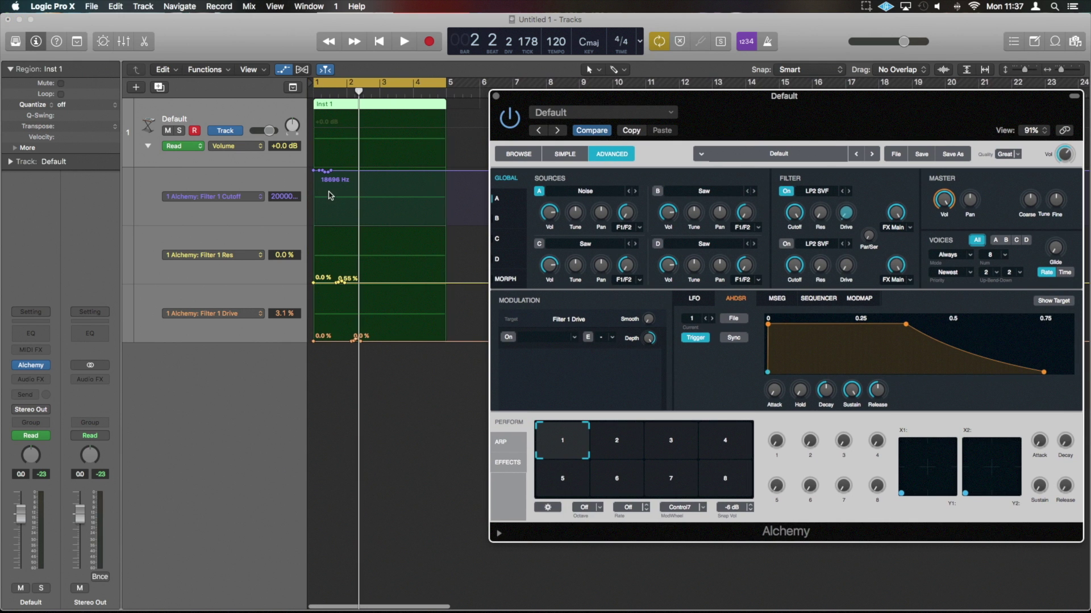
click(320, 218)
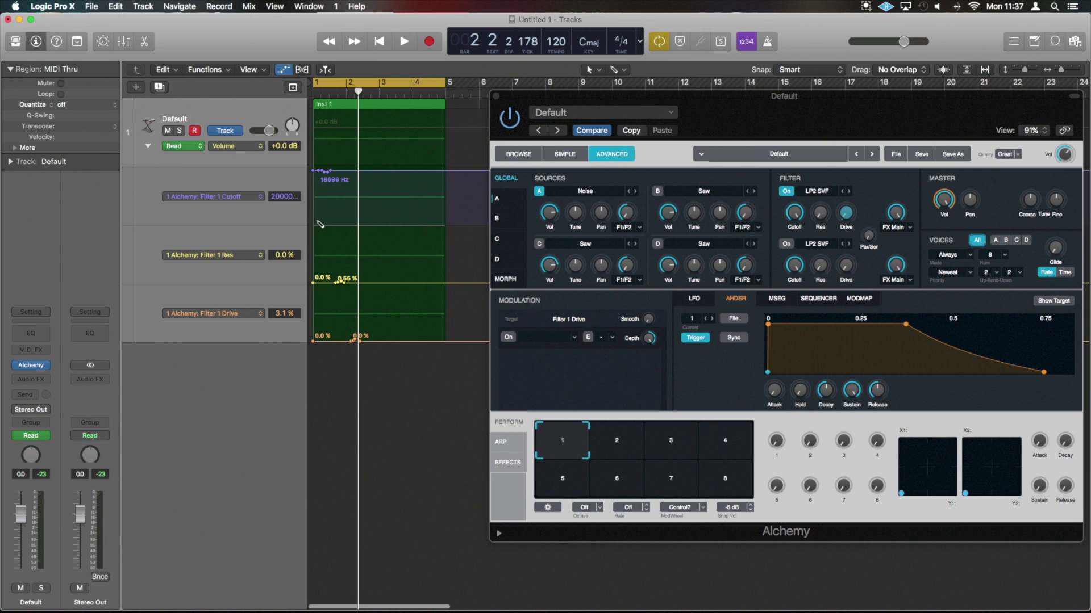
click(315, 212)
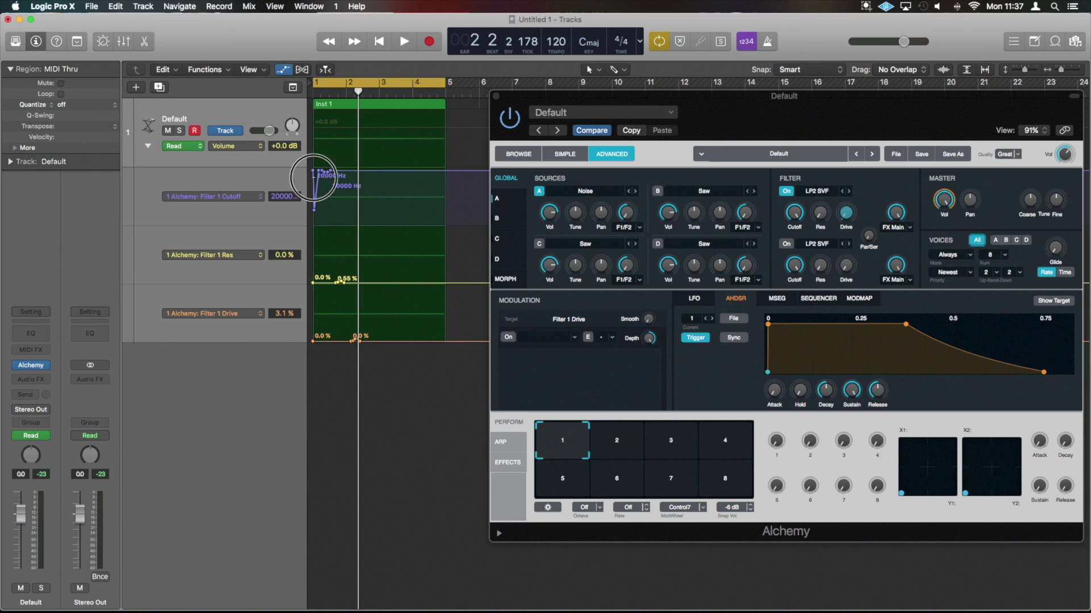
drag(316, 183, 322, 216)
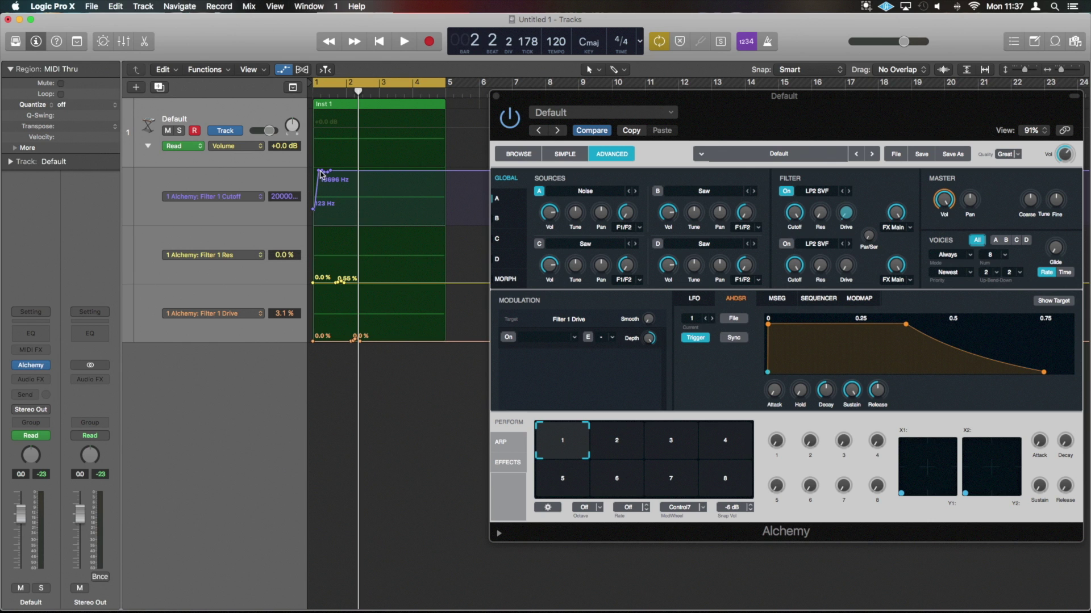
drag(321, 173, 445, 170)
key(space)
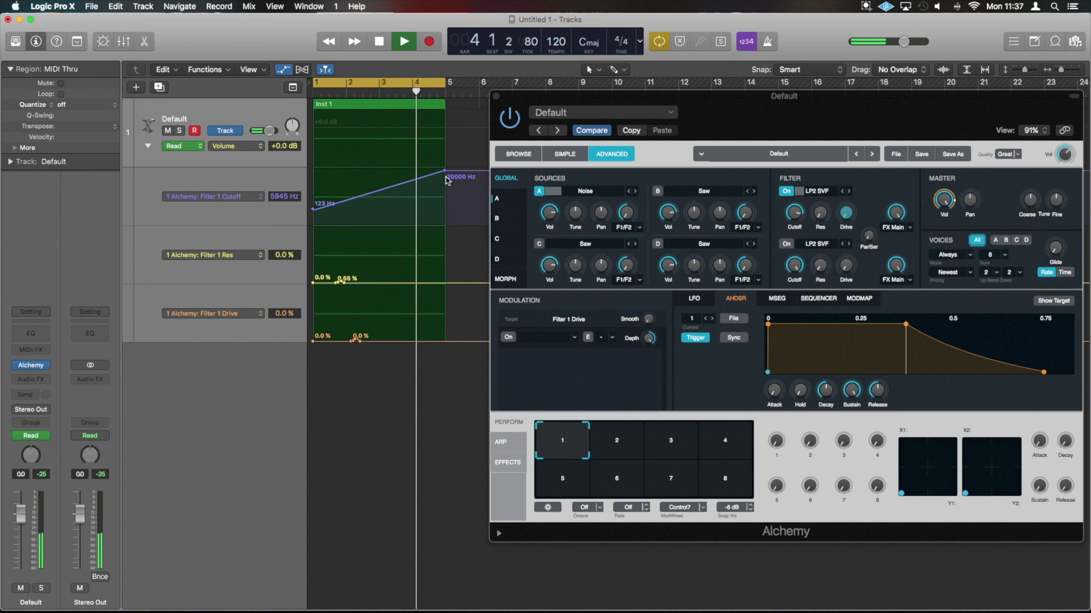
key(space)
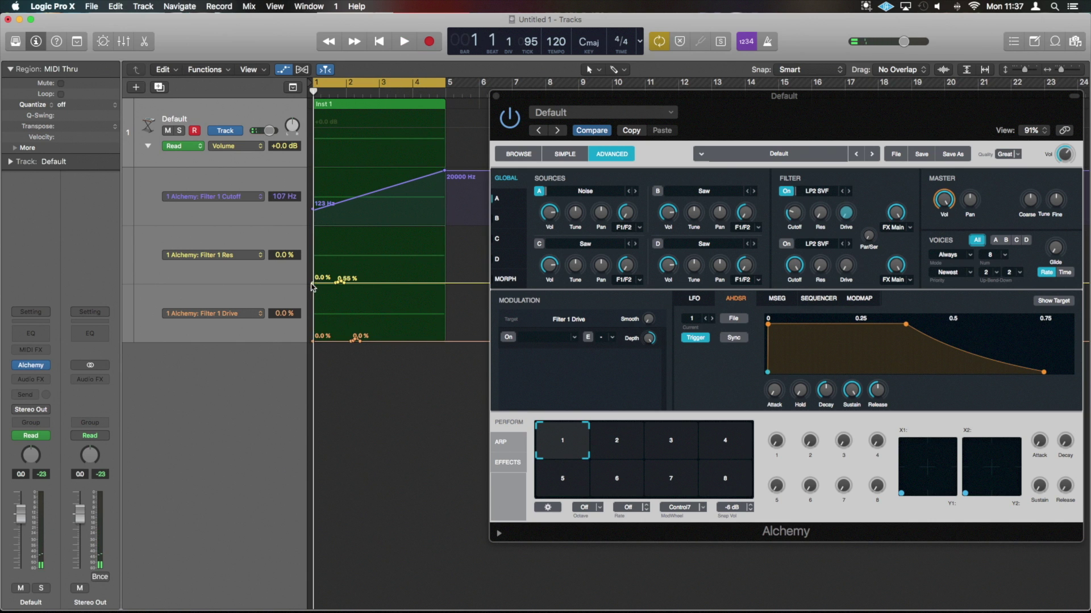
Set Filter 1 Res points at 69.9%, 37.9% and 4.85%, then preview the curve
drag(312, 285, 313, 245)
click(337, 282)
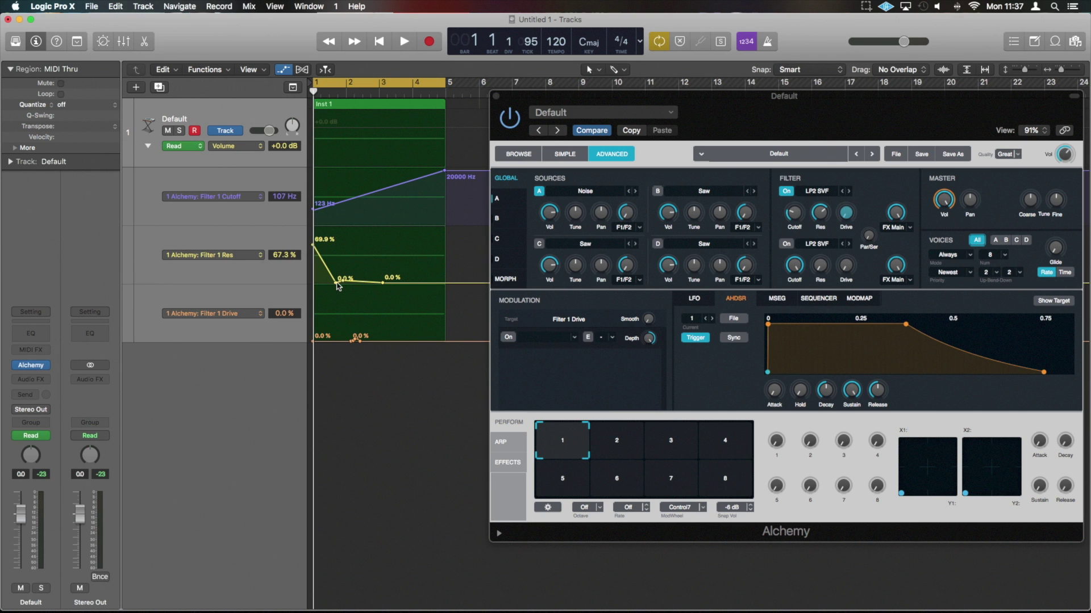
drag(337, 286, 348, 259)
click(365, 281)
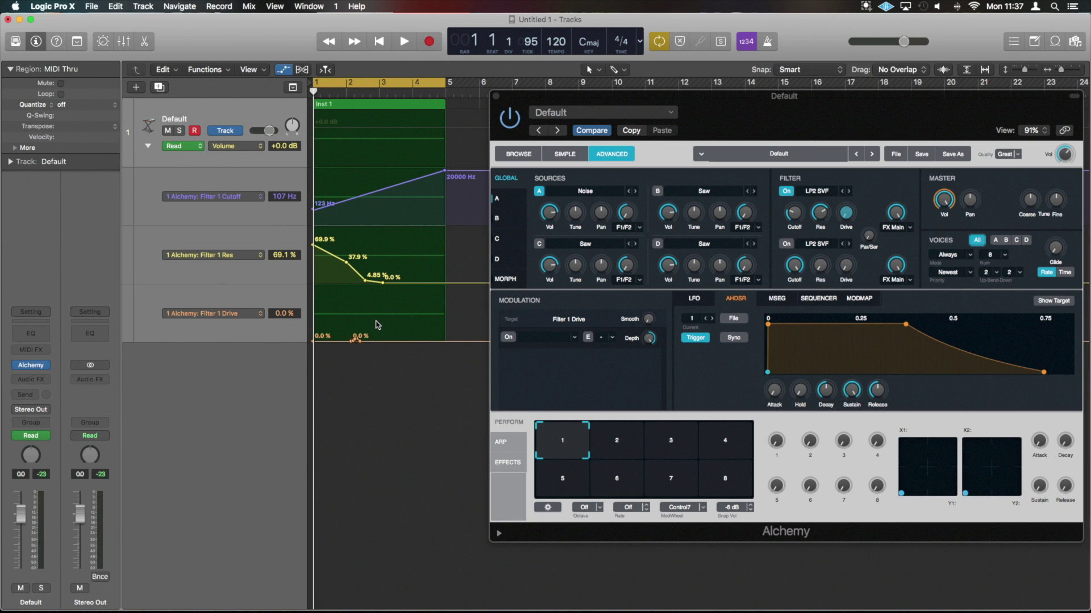
key(space)
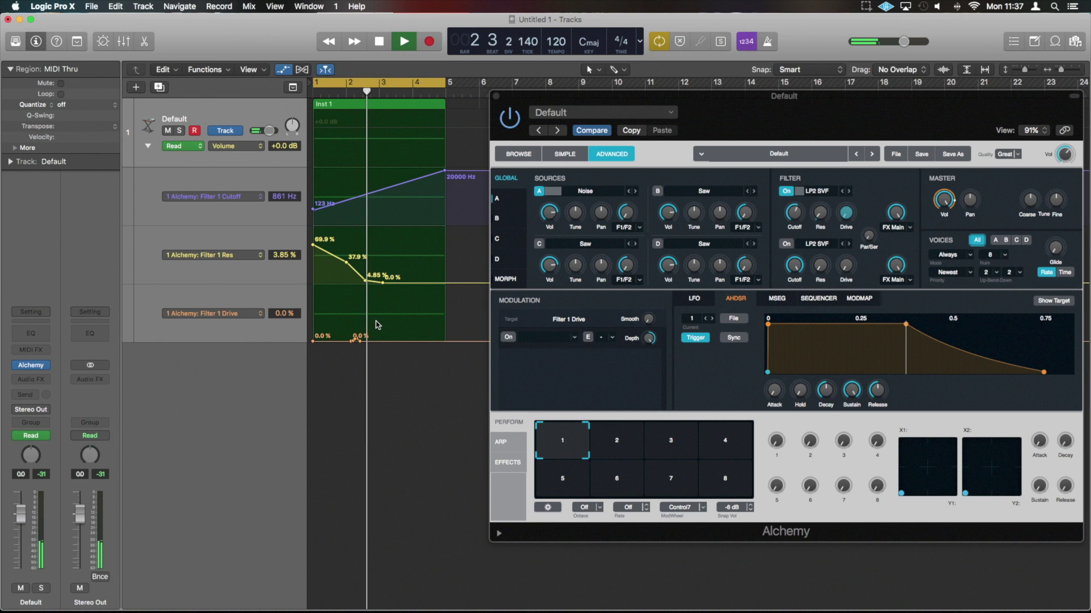
Add a final Res point at 0% near bar 5 and shift the 37.9% point toward bar 2
key(space)
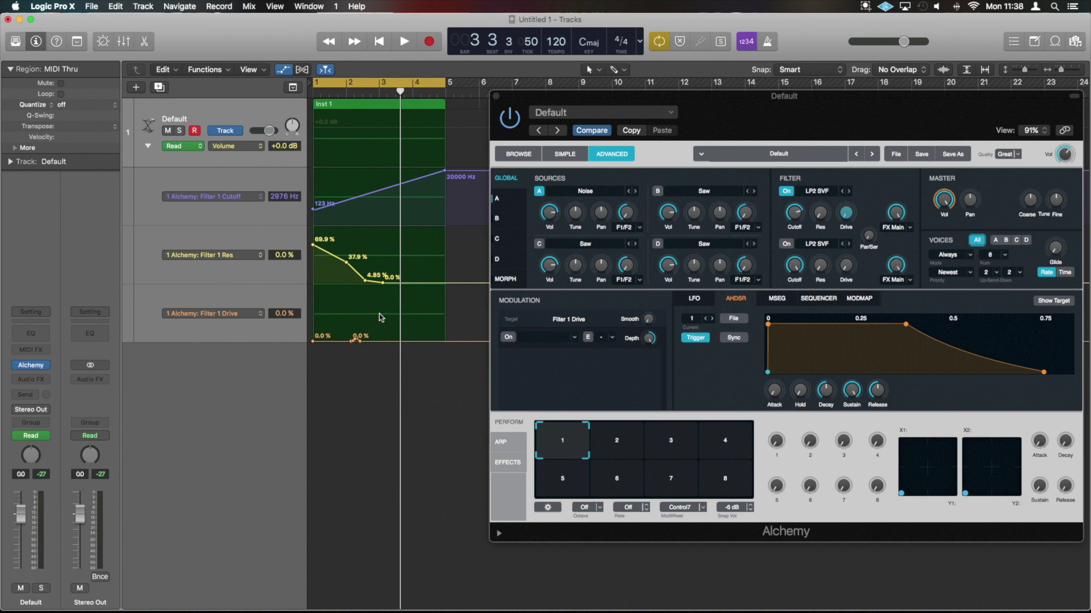
drag(396, 282, 396, 265)
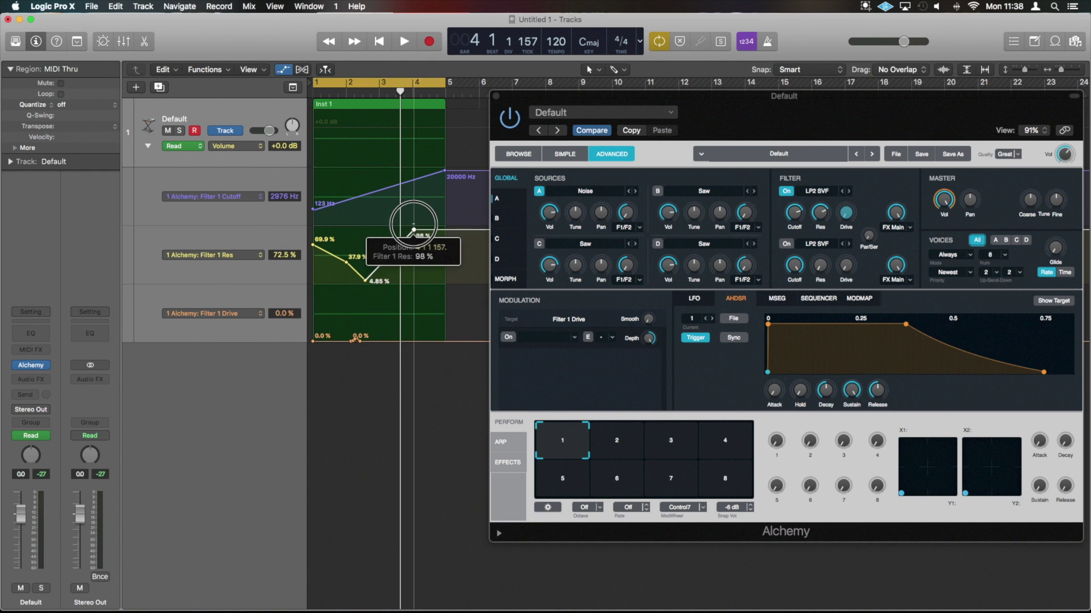
drag(413, 229, 443, 229)
key(space)
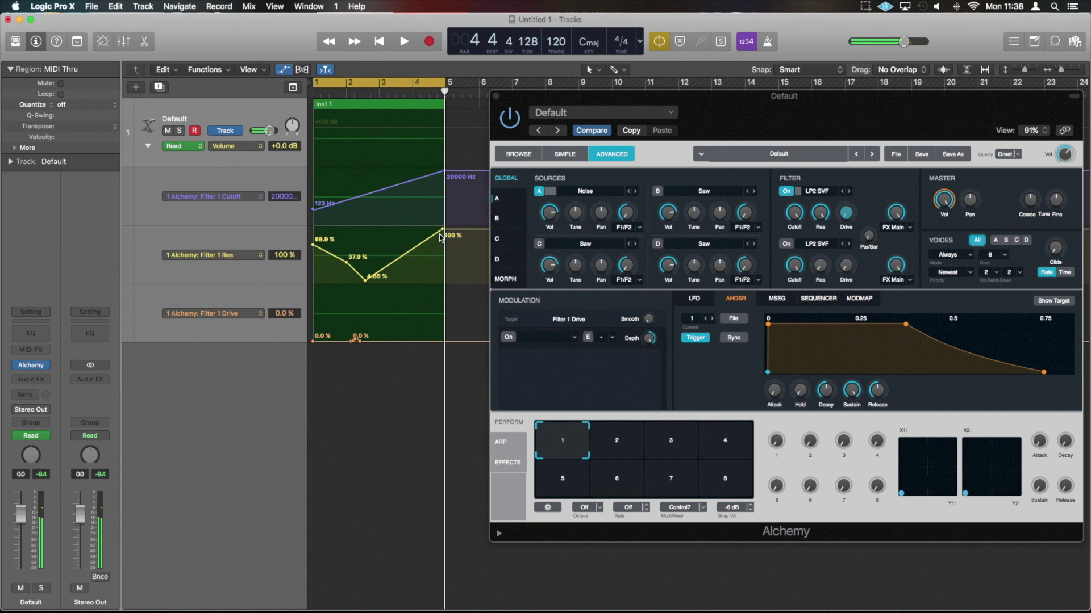
drag(443, 233, 442, 282)
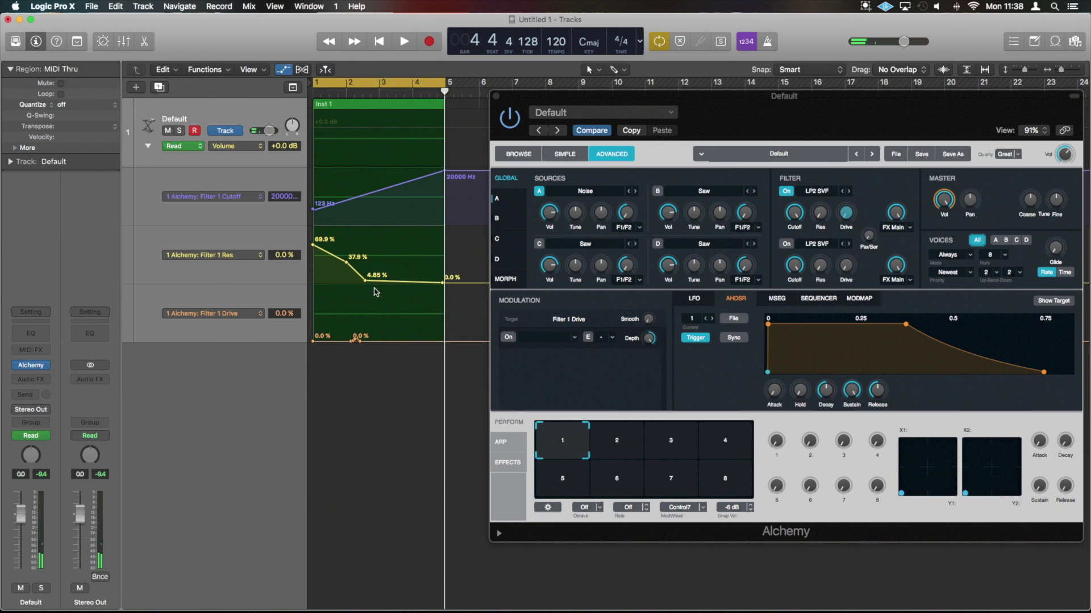
mouse_move(365, 281)
mouse_down()
mouse_move(377, 281)
mouse_move(361, 262)
mouse_up()
key(space)
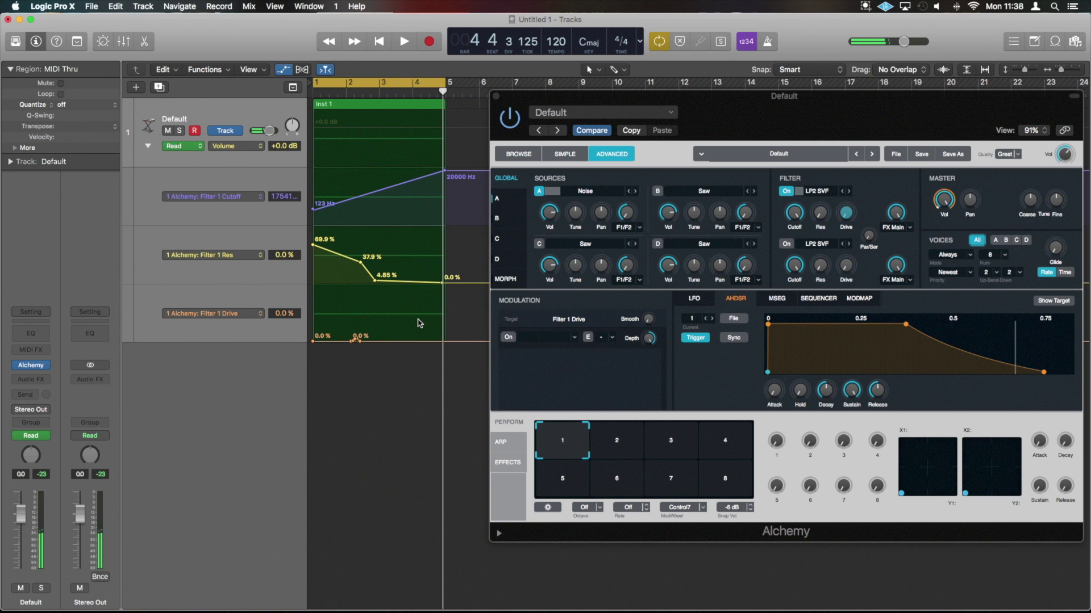
Raise Filter 1 Drive to 40.8% at bar 5, add a later 5.33% point, and audition
drag(359, 343, 442, 319)
click(369, 339)
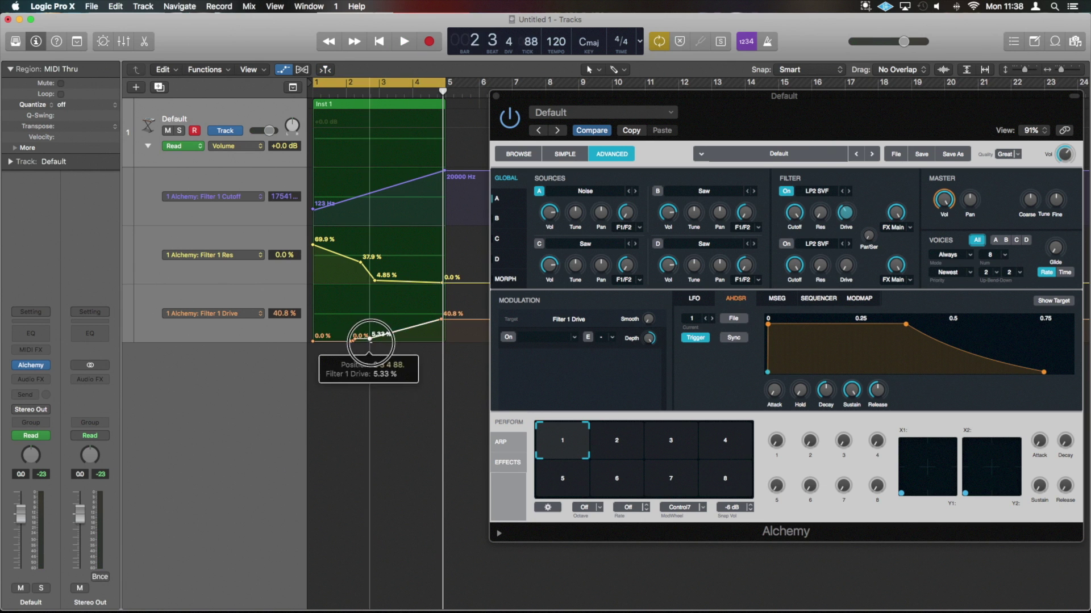
drag(370, 339, 408, 338)
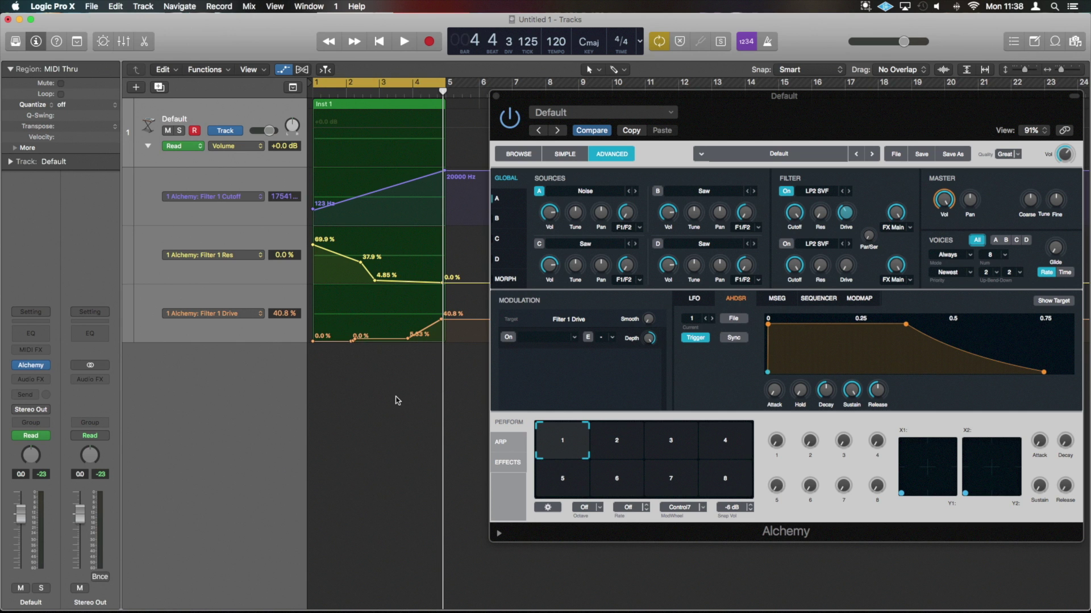
key(space)
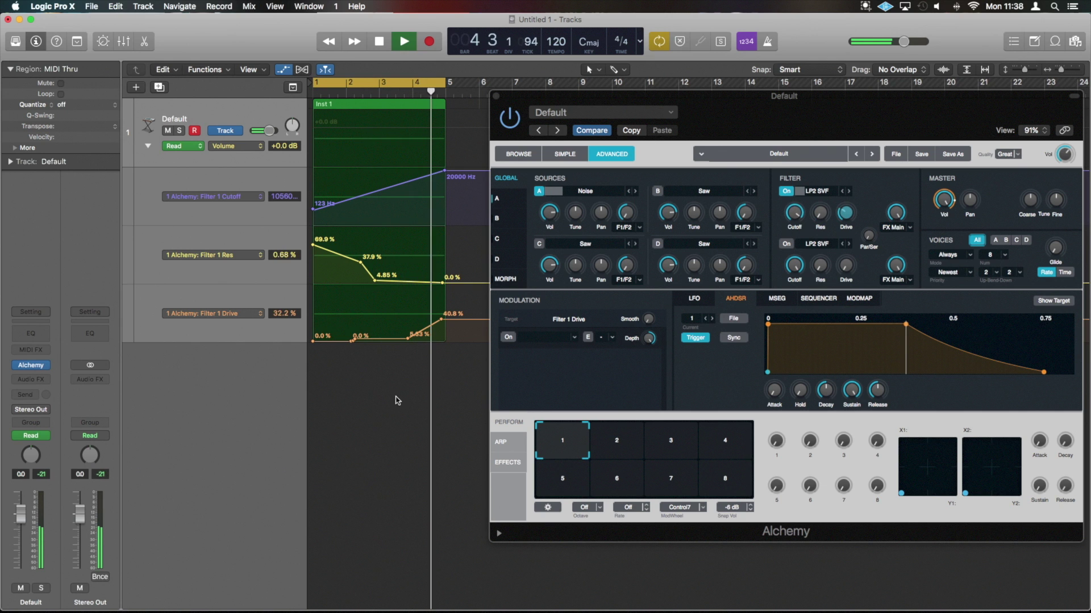
key(space)
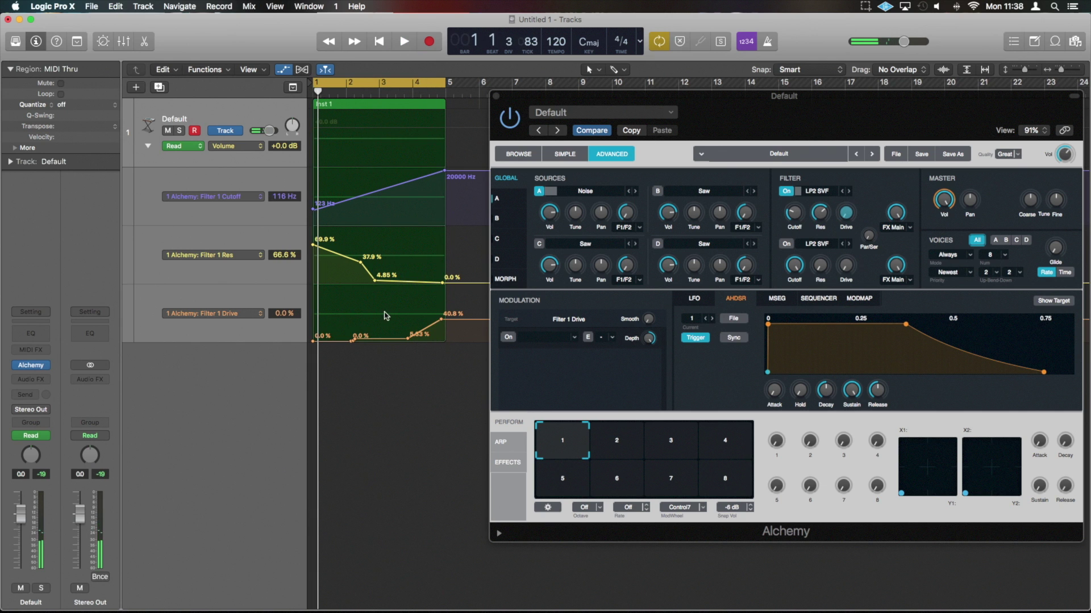
Insert Classic Reverb in Alchemy's first effect slot, turn Cycle off, and play from the start
click(508, 463)
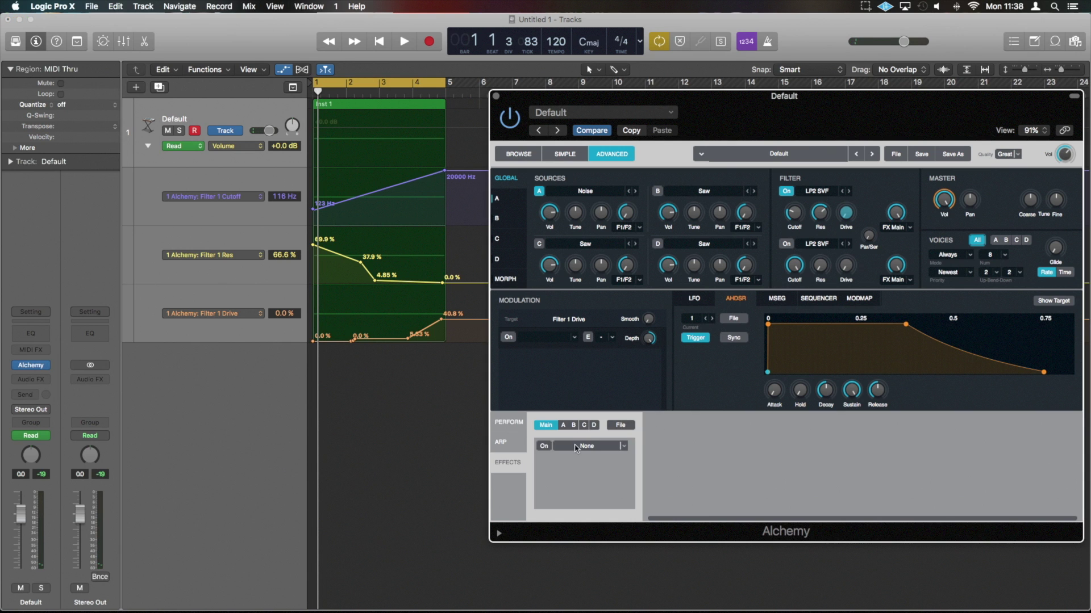
click(625, 448)
click(629, 448)
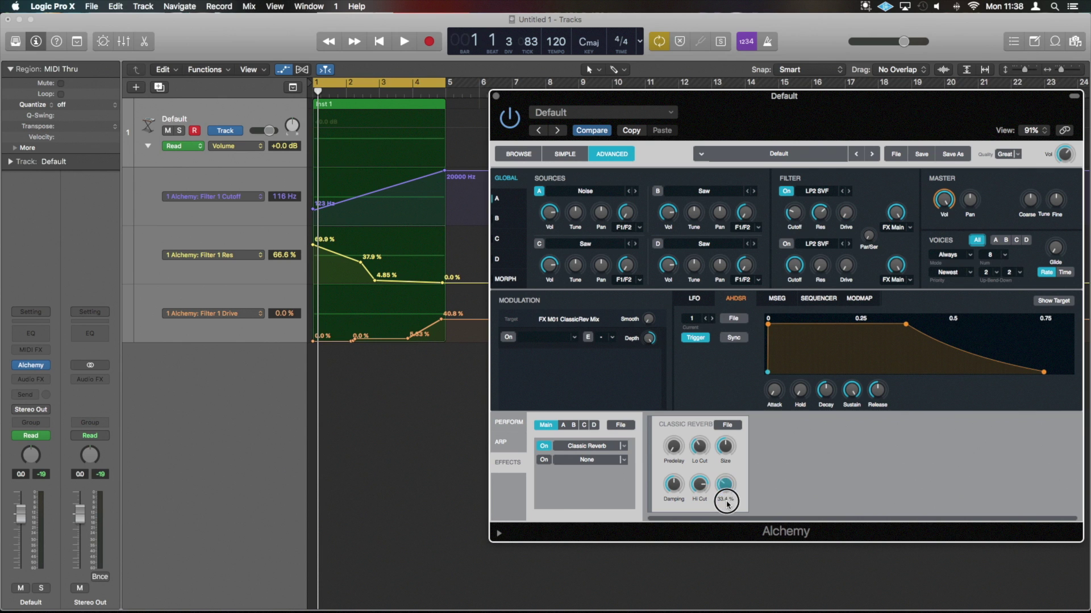
click(411, 82)
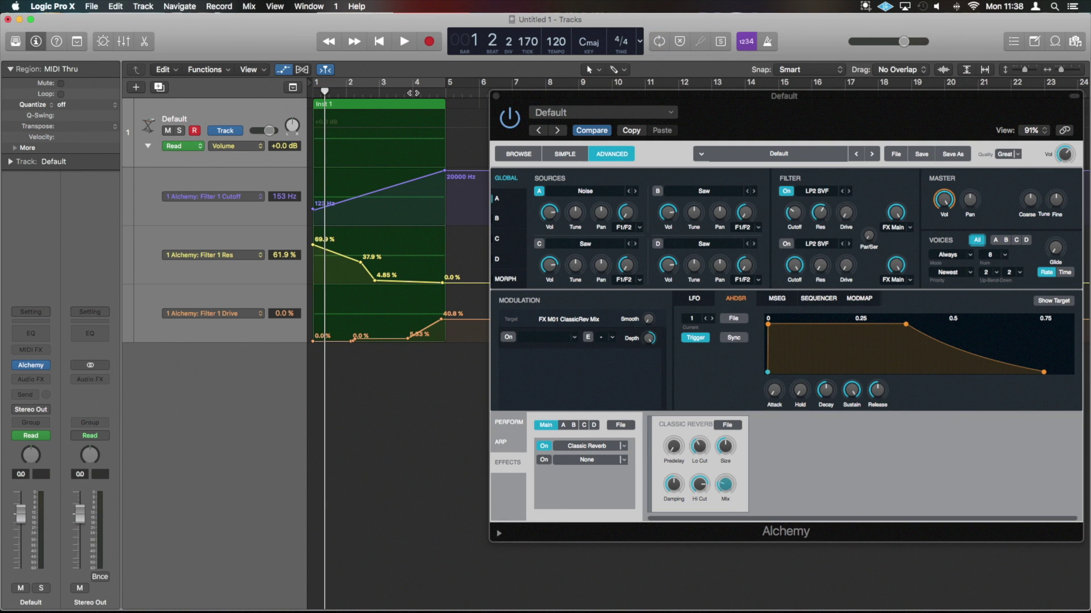
key(Return)
key(space)
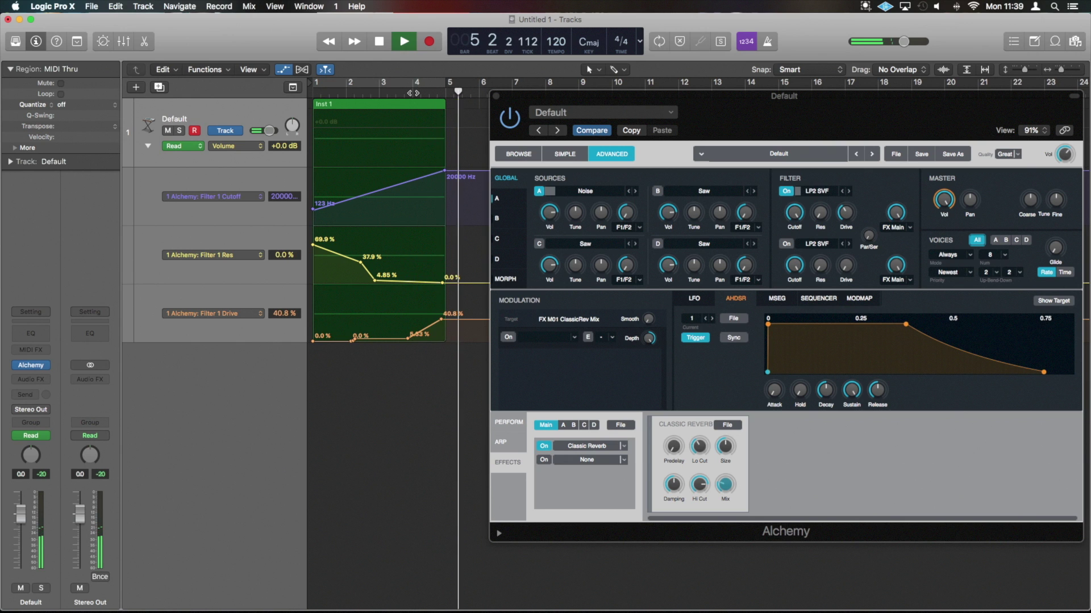
key(space)
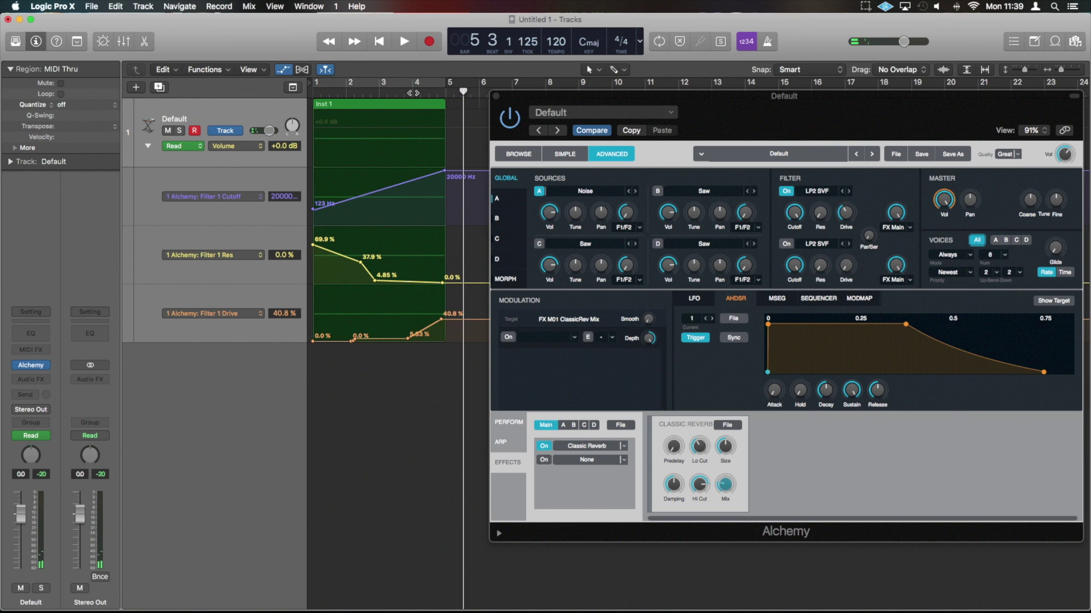